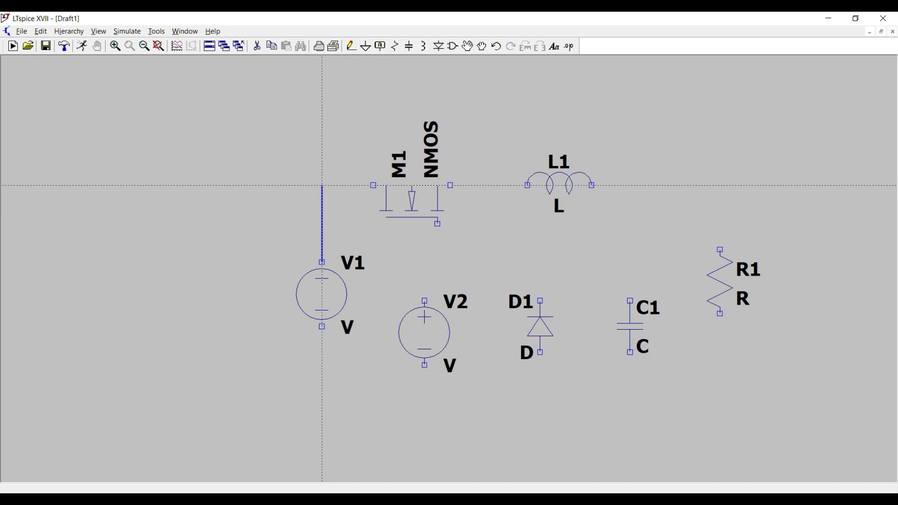
Step: Wire V1's positive terminal to the drain of M1, and M1's gate to V2's positive terminal
{"action": "left_click", "coordinate": [373, 186]}
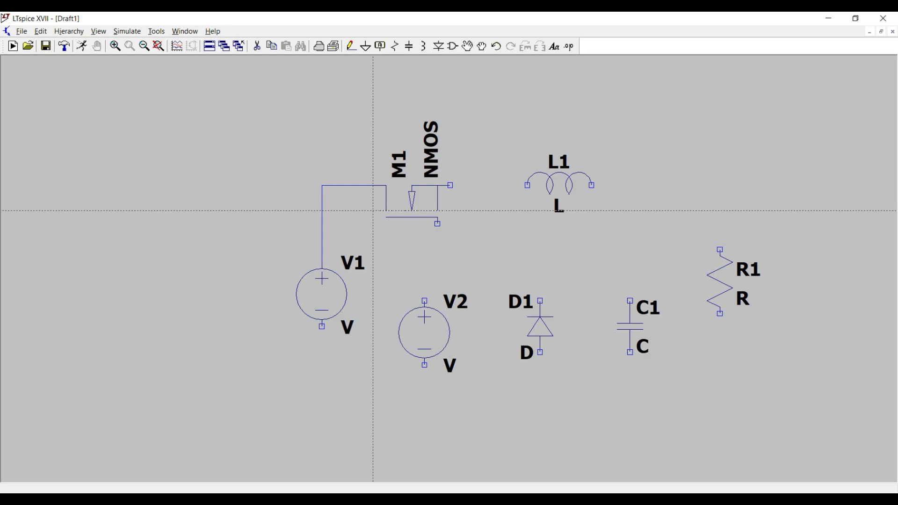
{"action": "left_click", "coordinate": [437, 224]}
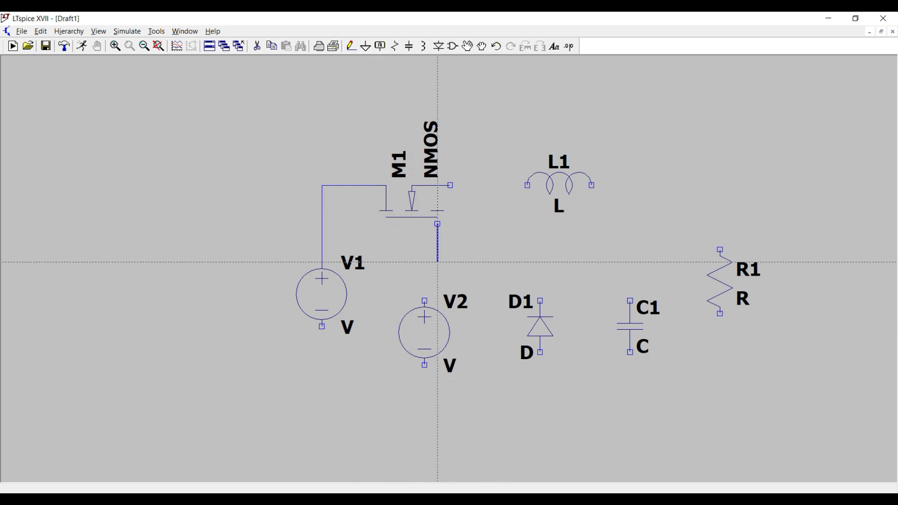
{"action": "left_click", "coordinate": [425, 262]}
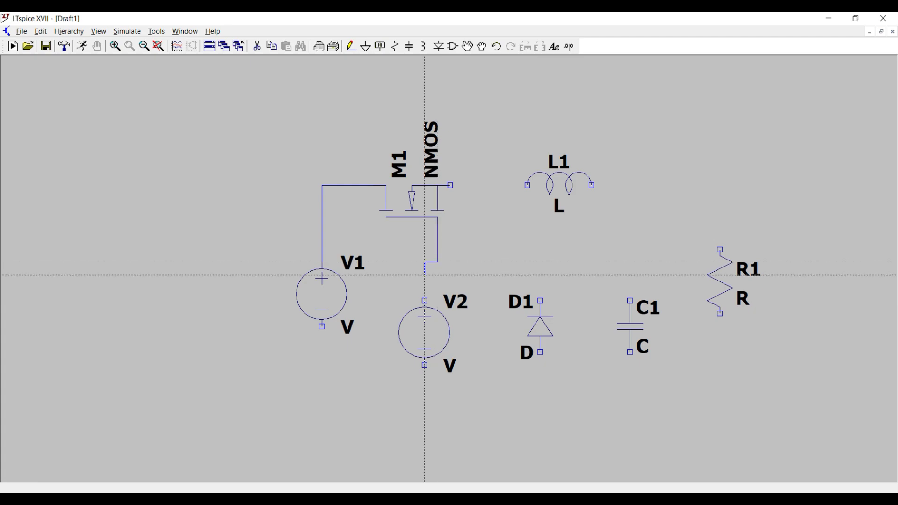
{"action": "left_click", "coordinate": [425, 301]}
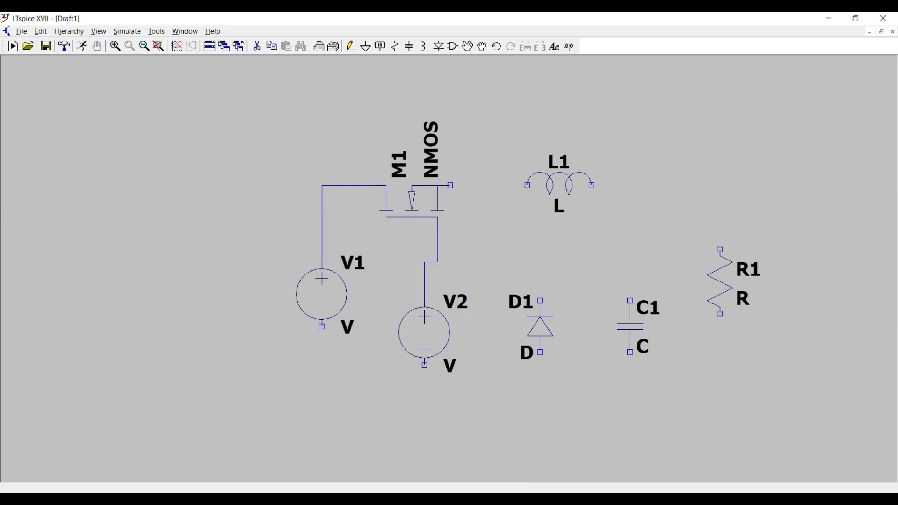
Step: Wire M1's source down to V2's negative terminal and across to the near end of inductor L1
{"action": "left_click", "coordinate": [476, 185]}
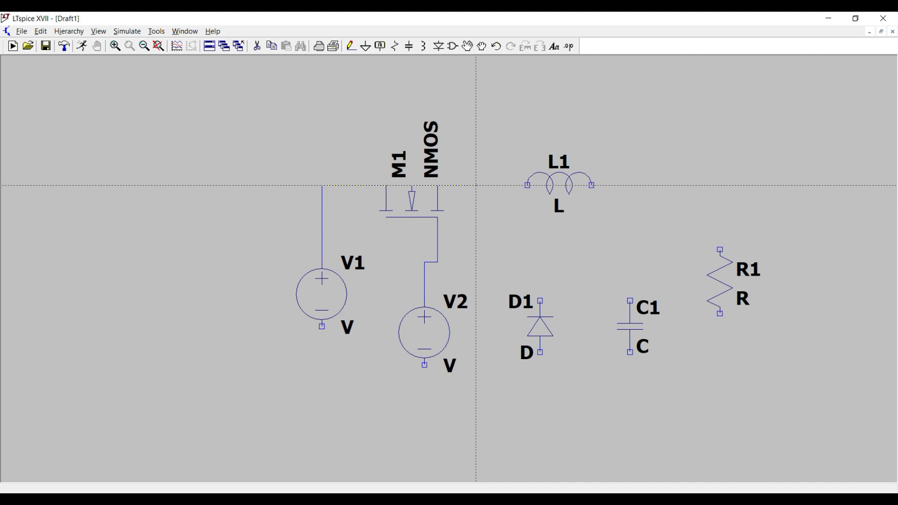
{"action": "left_click", "coordinate": [476, 391]}
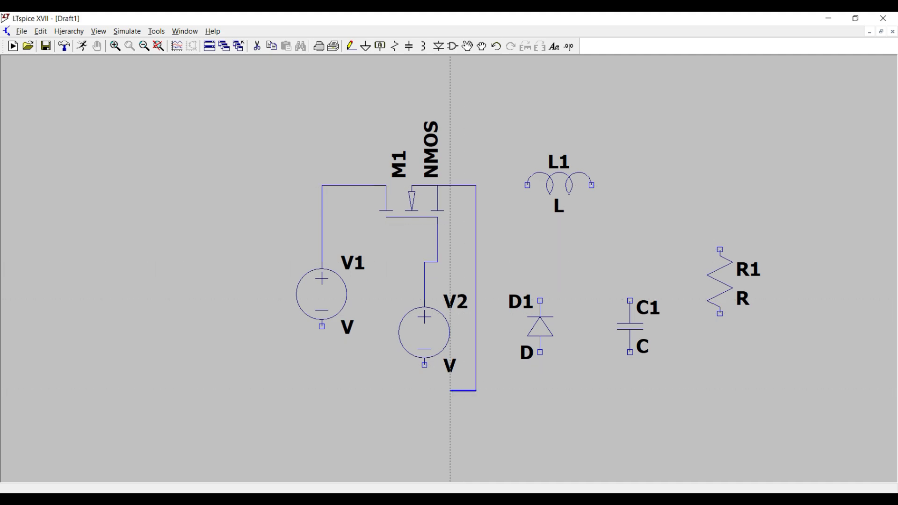
{"action": "left_click", "coordinate": [424, 391]}
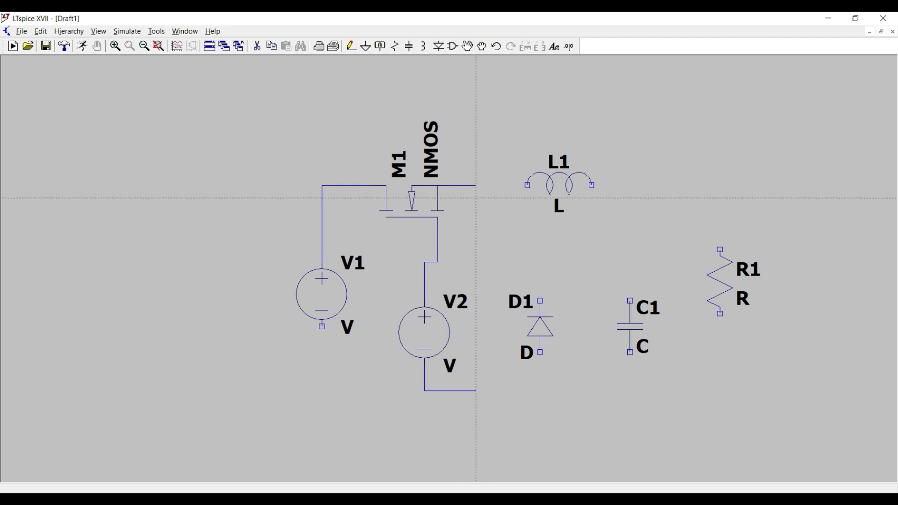
{"action": "left_click", "coordinate": [476, 185]}
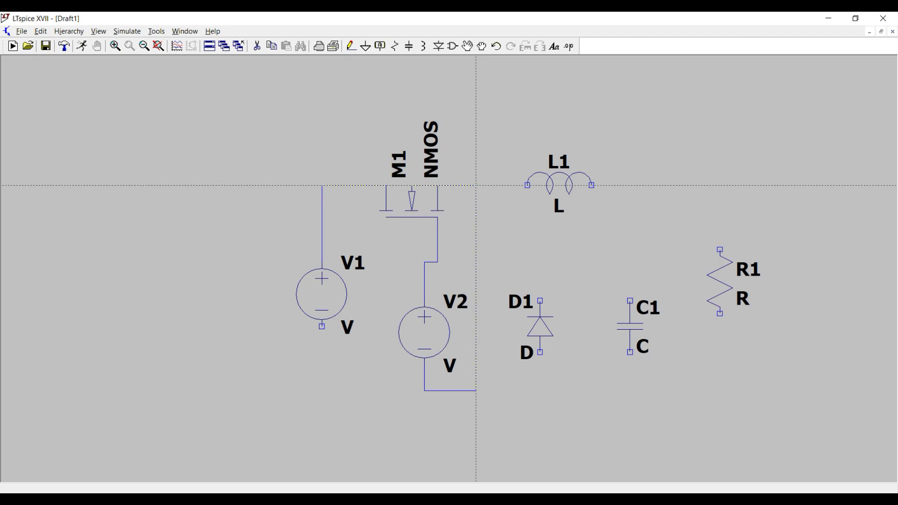
{"action": "left_click", "coordinate": [527, 186]}
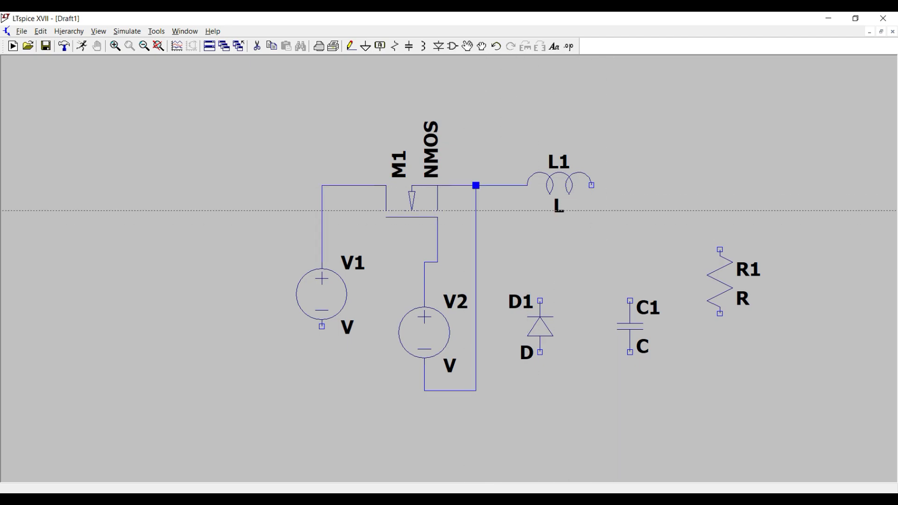
Step: Wire the output end of L1 to the upper terminals of resistor R1 and capacitor C1
{"action": "left_click", "coordinate": [591, 185]}
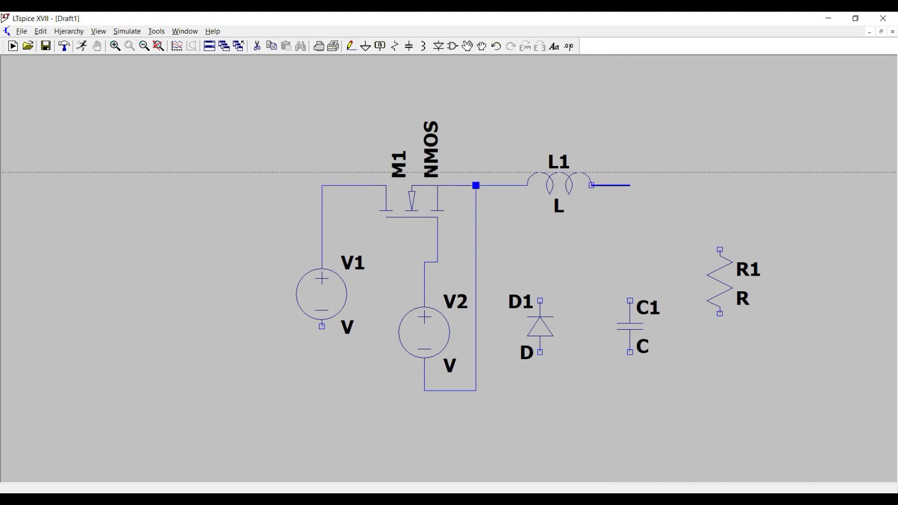
{"action": "left_click", "coordinate": [720, 185]}
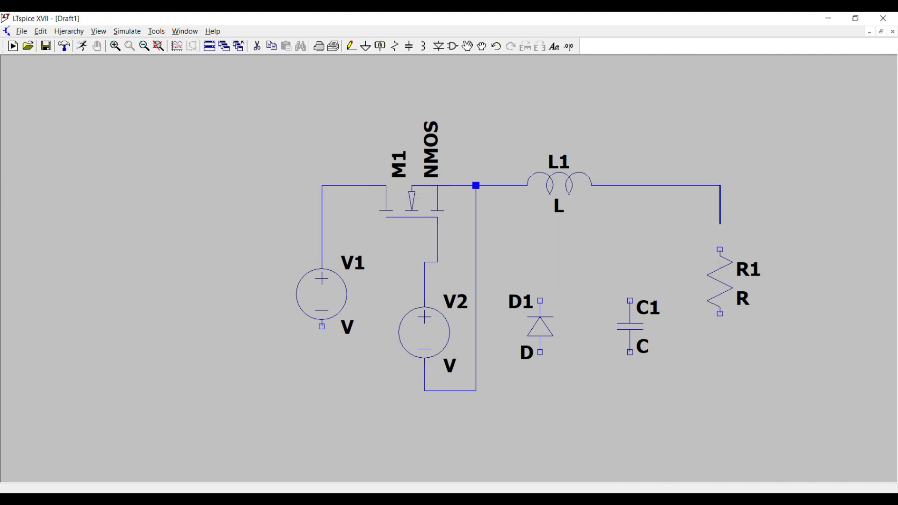
{"action": "left_click", "coordinate": [720, 249]}
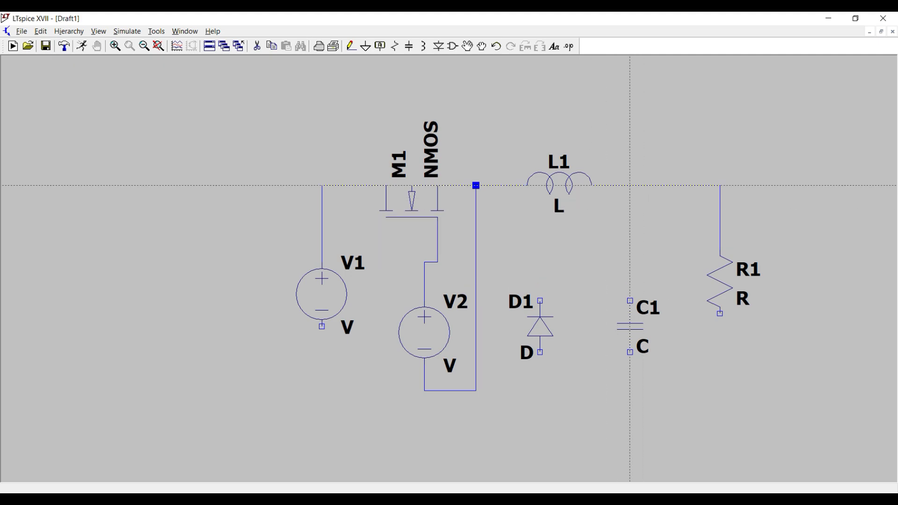
{"action": "left_click", "coordinate": [629, 186]}
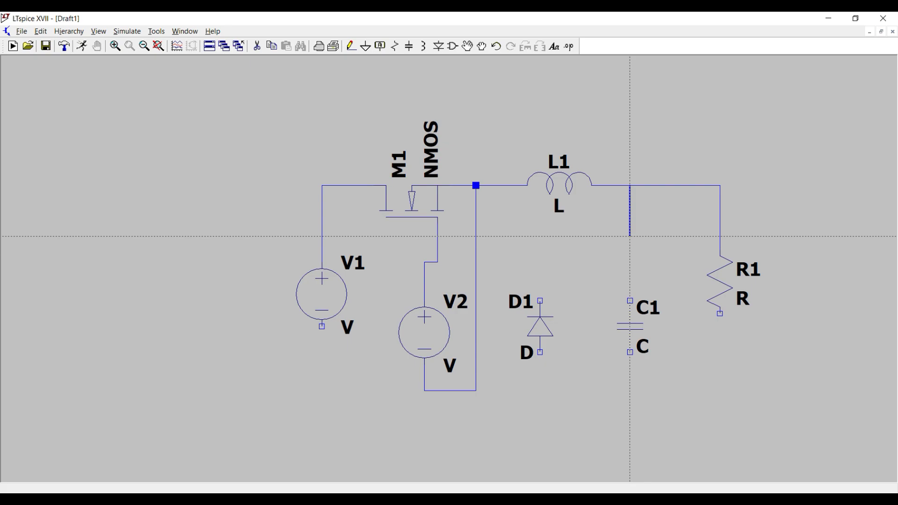
{"action": "left_click", "coordinate": [630, 301]}
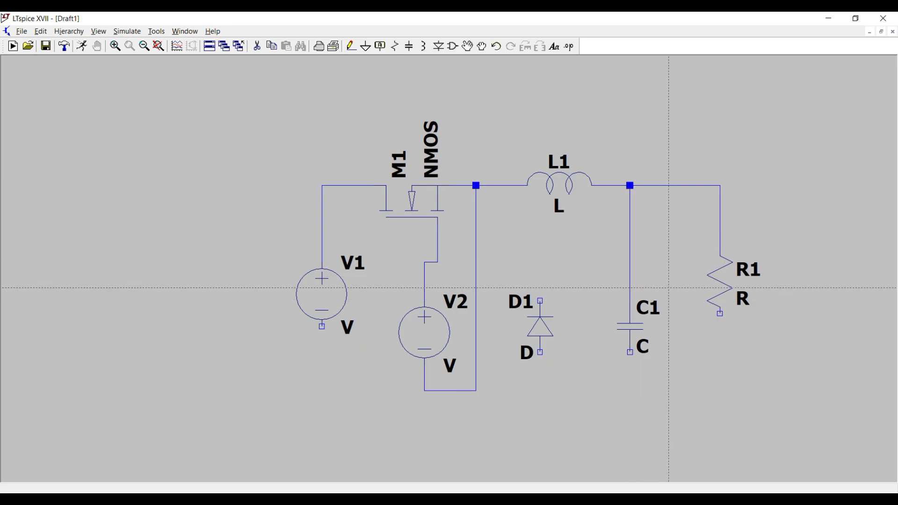
Step: Place a ground symbol below the circuit, beneath the area between D1 and C1
{"action": "scroll", "coordinate": [476, 266], "scroll_direction": "up", "scroll_amount": 5}
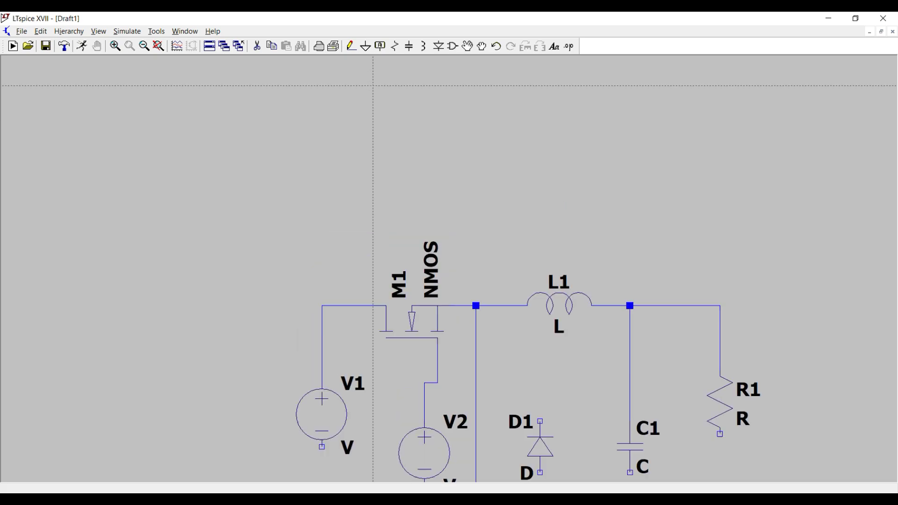
{"action": "left_click_drag", "start_coordinate": [476, 265], "coordinate": [476, 242]}
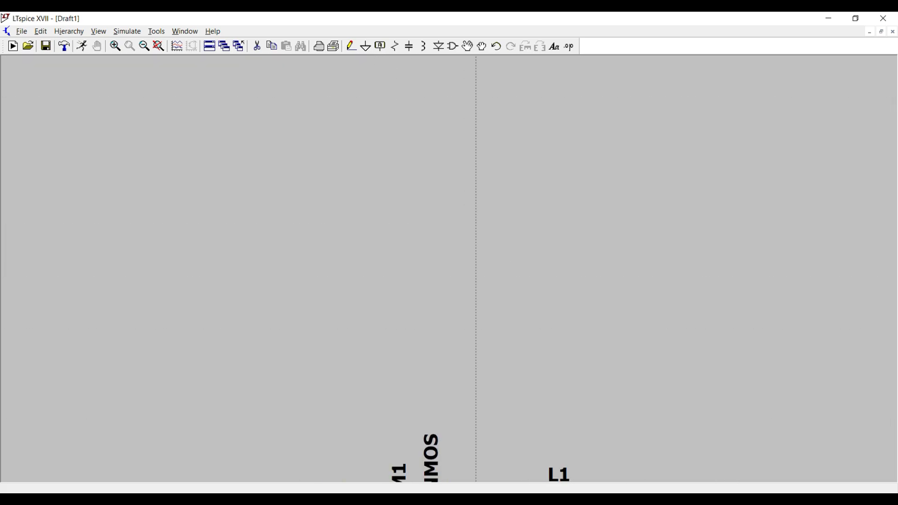
{"action": "left_click_drag", "start_coordinate": [476, 432], "coordinate": [487, 385]}
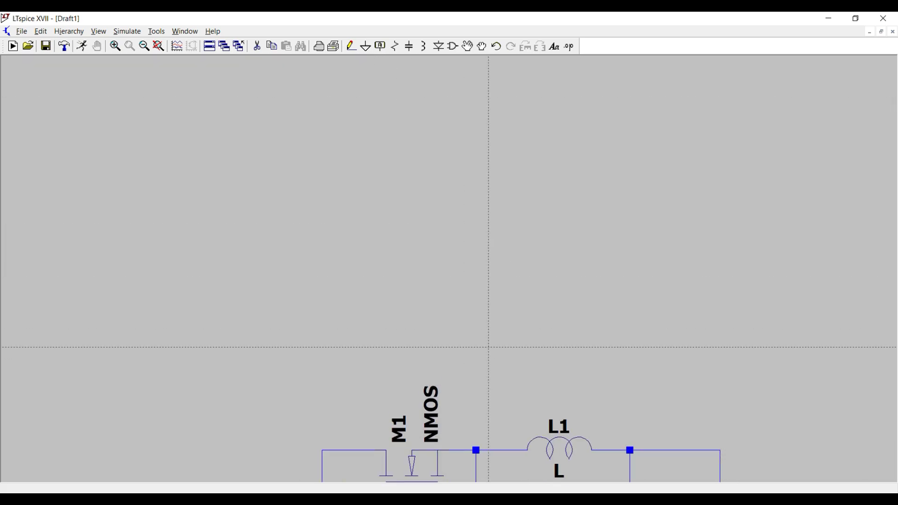
{"action": "scroll", "coordinate": [487, 331], "scroll_direction": "up", "scroll_amount": 1}
{"action": "scroll", "coordinate": [489, 333], "scroll_direction": "down", "scroll_amount": 2}
{"action": "scroll", "coordinate": [489, 333], "scroll_direction": "down", "scroll_amount": 4}
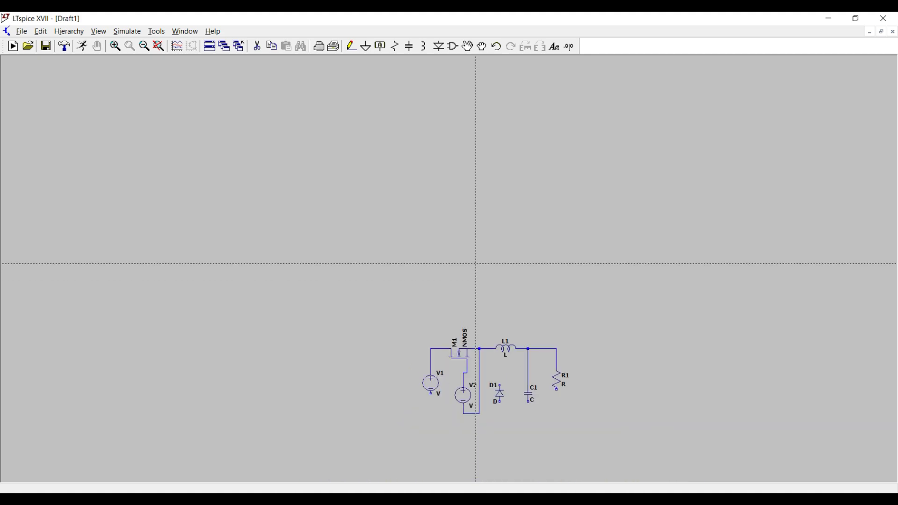
{"action": "scroll", "coordinate": [503, 402], "scroll_direction": "up", "scroll_amount": 3}
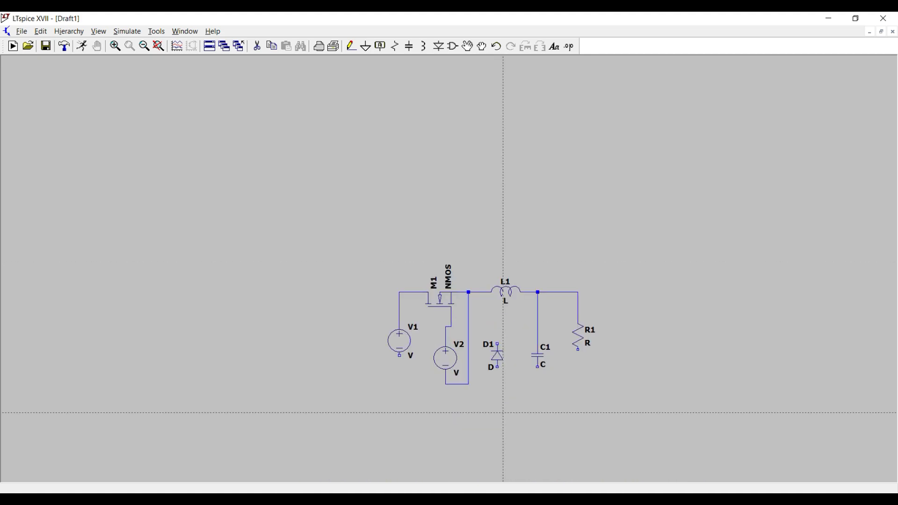
{"action": "scroll", "coordinate": [515, 388], "scroll_direction": "up", "scroll_amount": 1}
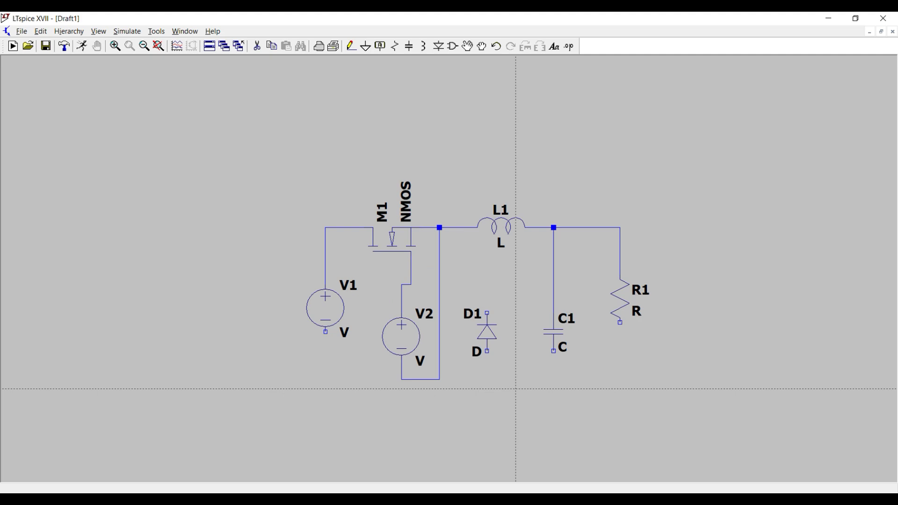
{"action": "left_click", "coordinate": [366, 47]}
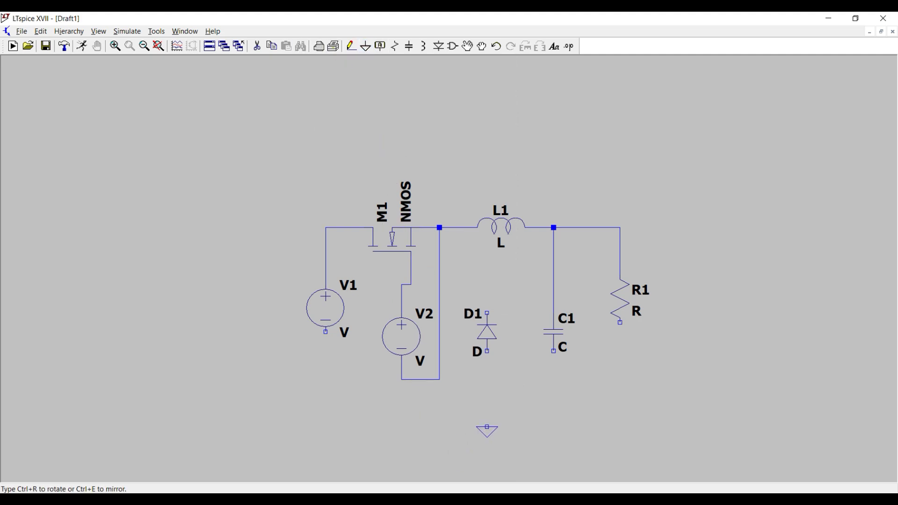
{"action": "left_click", "coordinate": [506, 418]}
{"action": "key", "text": "Escape"}
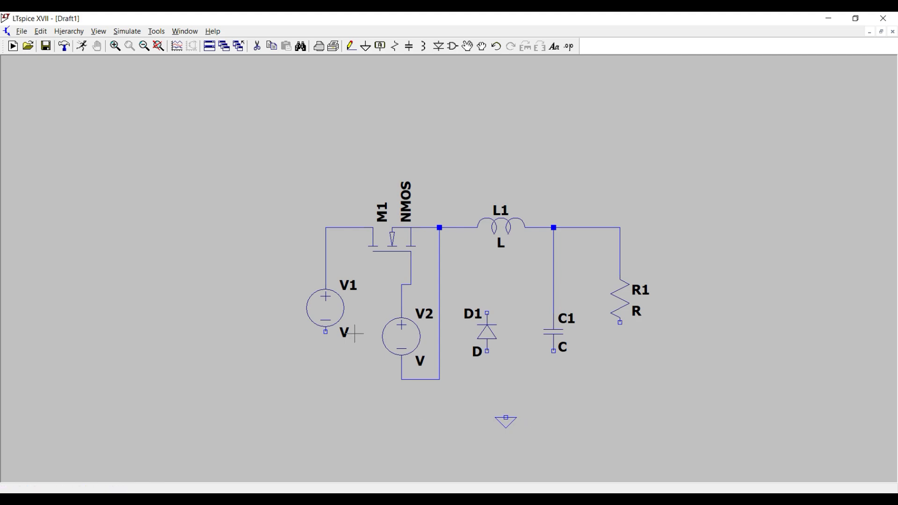
Step: Wire V1's negative terminal down and across to the ground symbol
{"action": "left_click", "coordinate": [349, 49]}
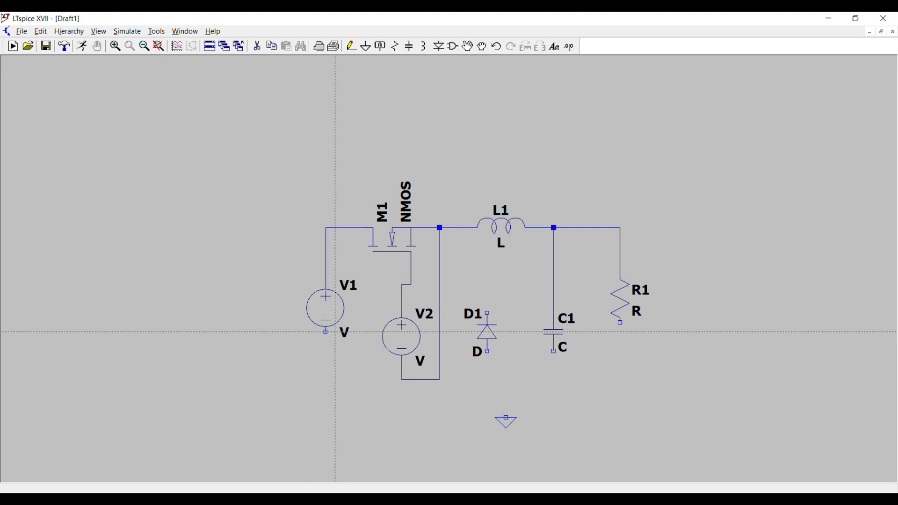
{"action": "left_click", "coordinate": [325, 331]}
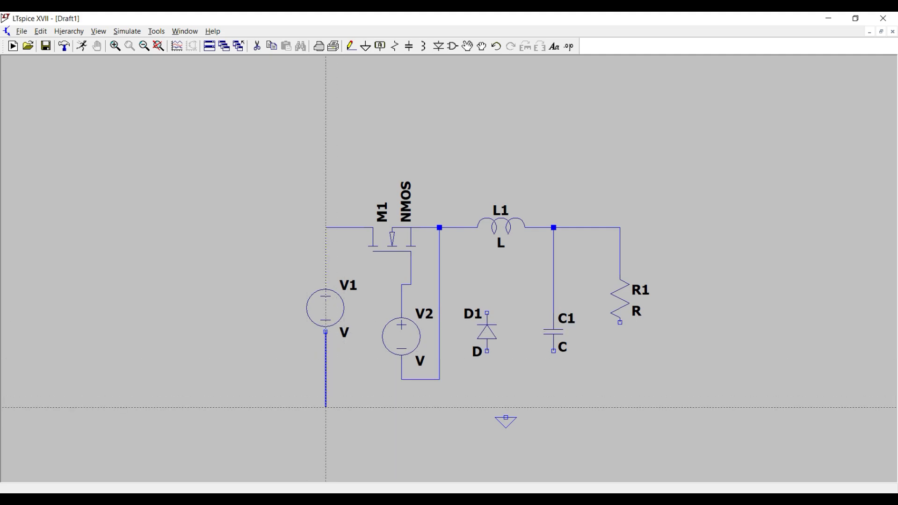
{"action": "left_click", "coordinate": [325, 407]}
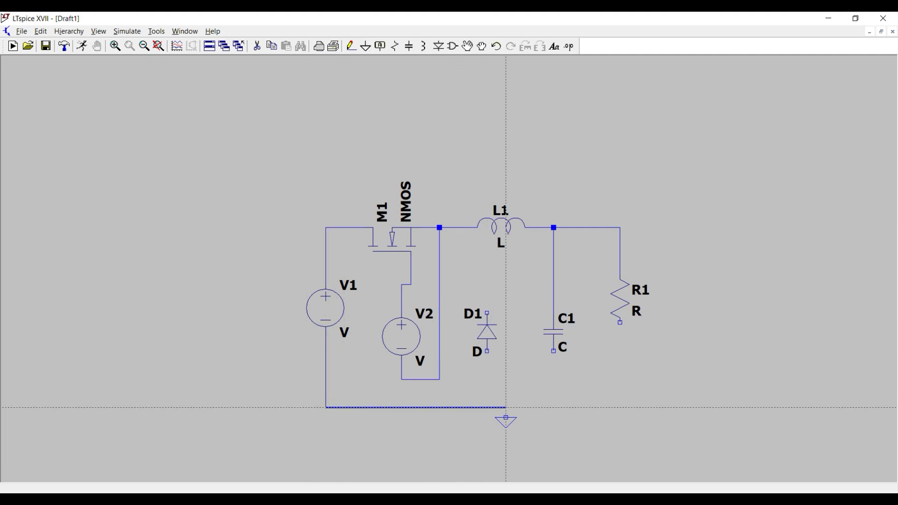
{"action": "left_click", "coordinate": [506, 417]}
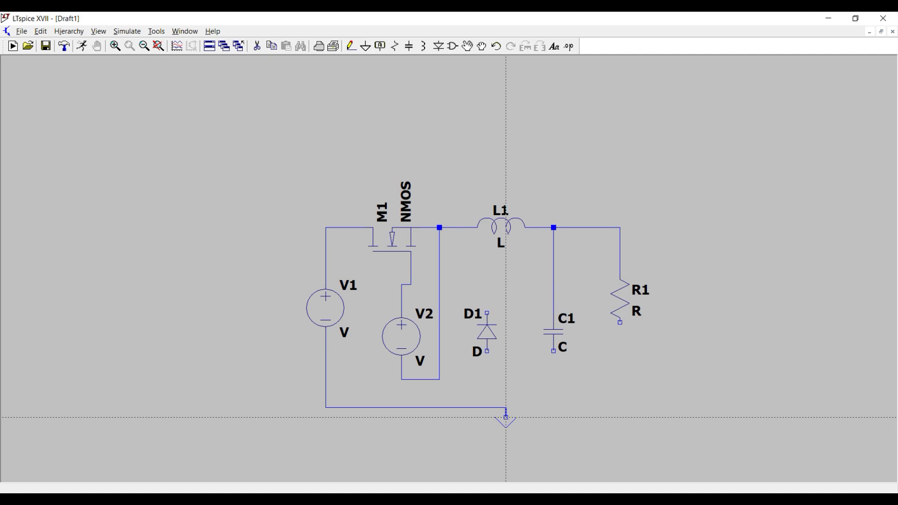
Step: Wire the lower terminals of diode D1, capacitor C1 and resistor R1 together
{"action": "left_click", "coordinate": [487, 351]}
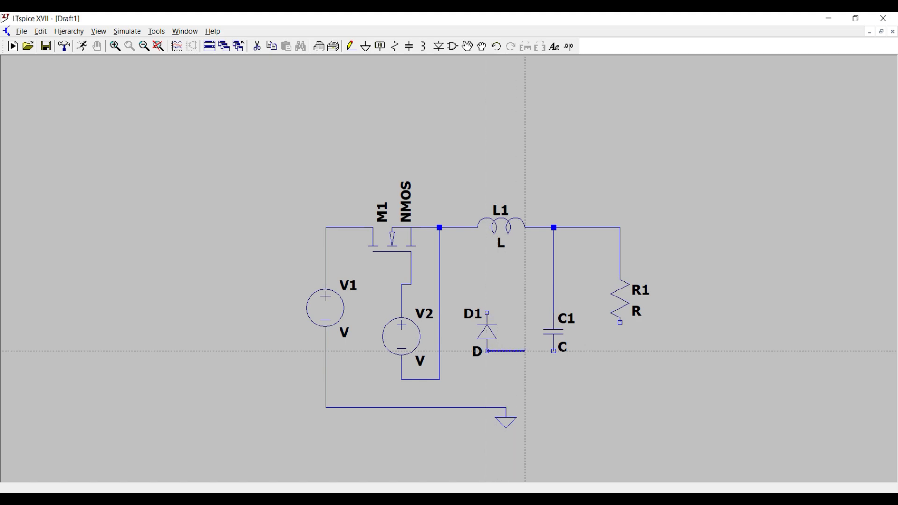
{"action": "left_click", "coordinate": [553, 351]}
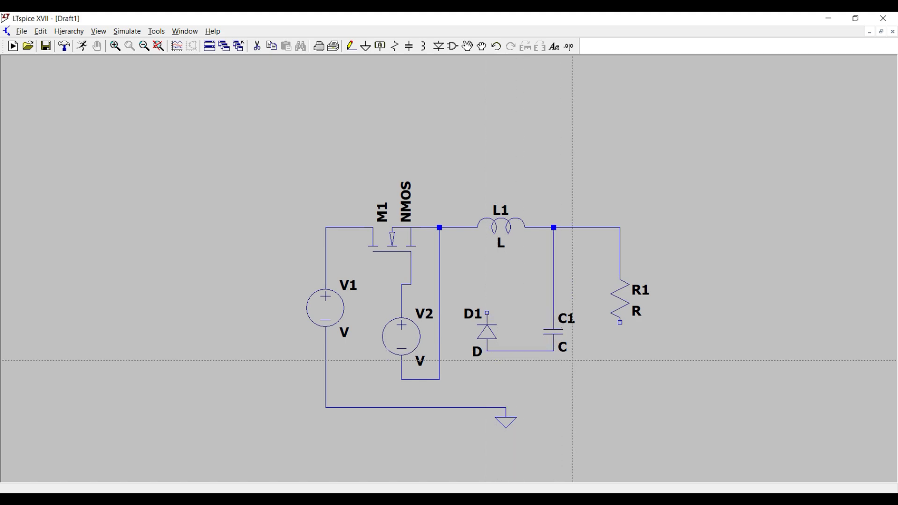
{"action": "left_click", "coordinate": [620, 323]}
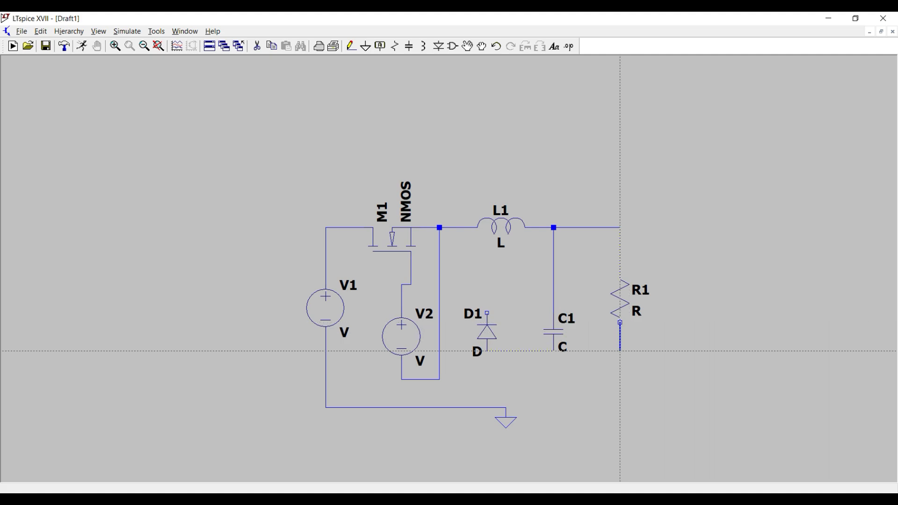
{"action": "left_click", "coordinate": [620, 351]}
{"action": "left_click", "coordinate": [554, 351]}
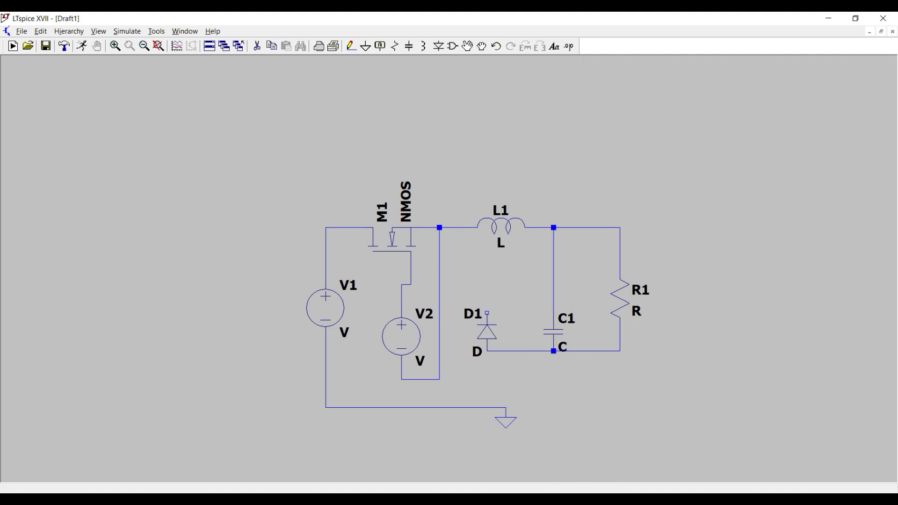
Step: Wire the common lower line of D1, C1 and R1 down to the ground line from V1
{"action": "left_click", "coordinate": [506, 351]}
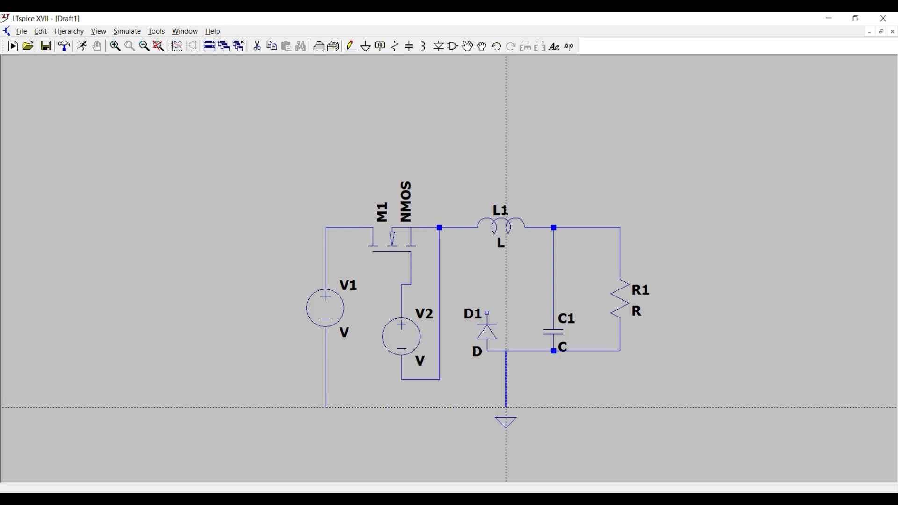
{"action": "left_click", "coordinate": [506, 407]}
{"action": "left_click", "coordinate": [325, 407]}
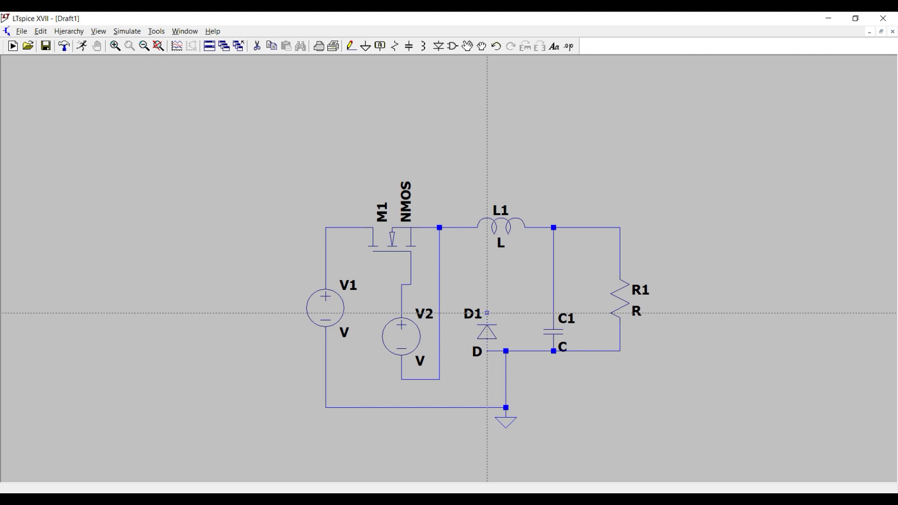
{"action": "key", "text": "Escape"}
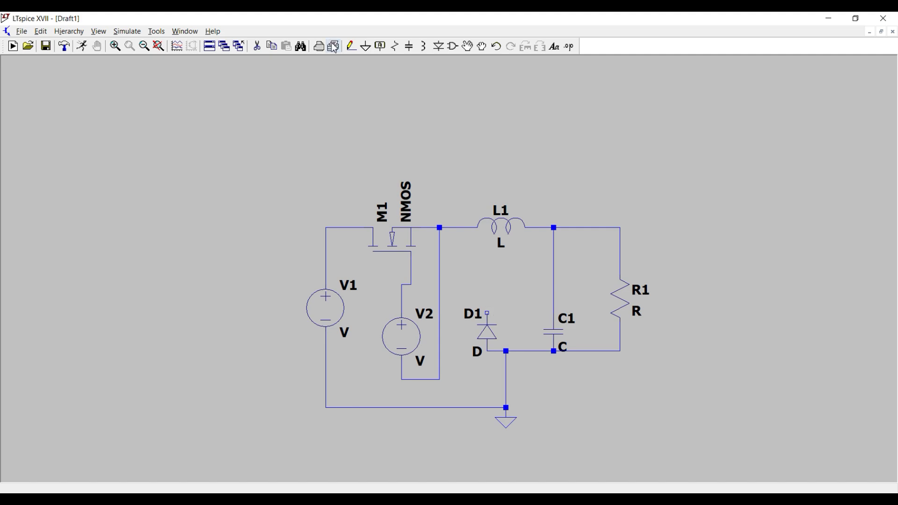
Step: Move diode D1 slightly left, clear of the end of the lower wire and closer to V2's return wire
{"action": "left_click", "coordinate": [468, 47]}
{"action": "left_click", "coordinate": [480, 333]}
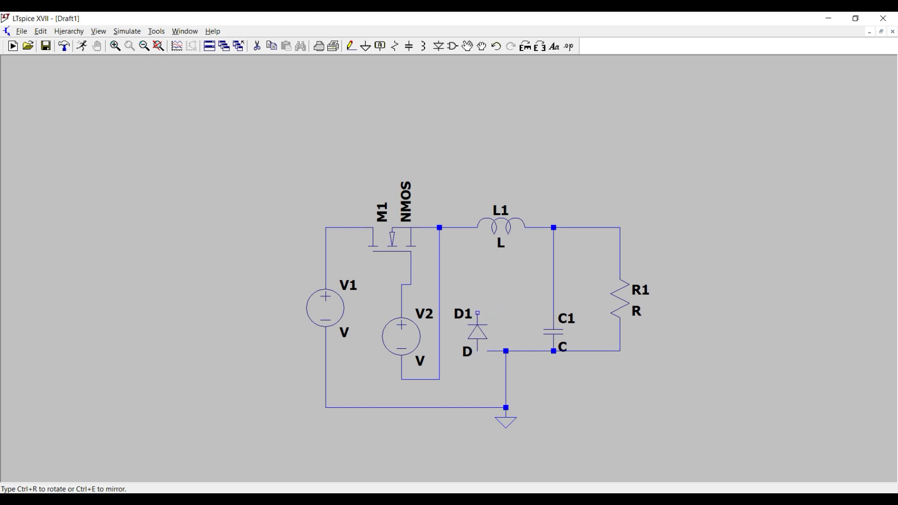
{"action": "left_click", "coordinate": [463, 336]}
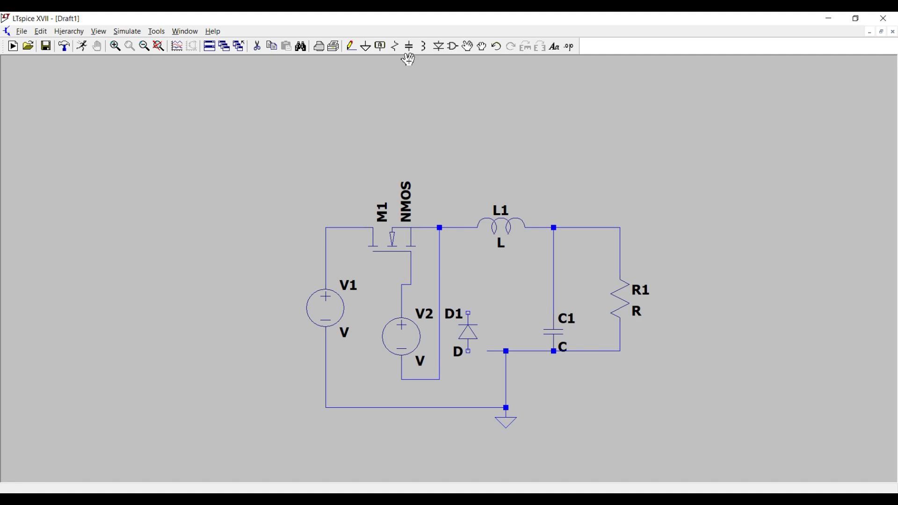
Step: Wire diode D1's lower terminal to the common lower line and its upper terminal up to the line between M1 and L1
{"action": "left_click", "coordinate": [350, 45]}
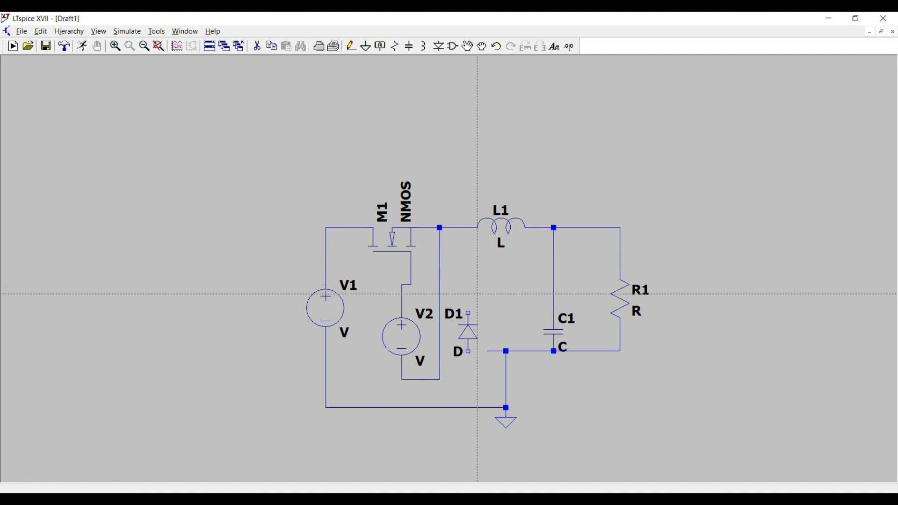
{"action": "left_click", "coordinate": [468, 351]}
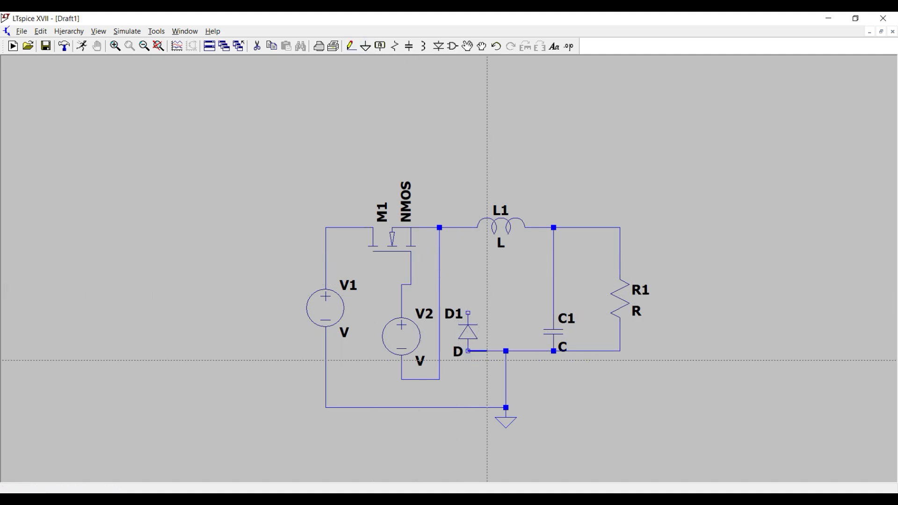
{"action": "left_click", "coordinate": [506, 351]}
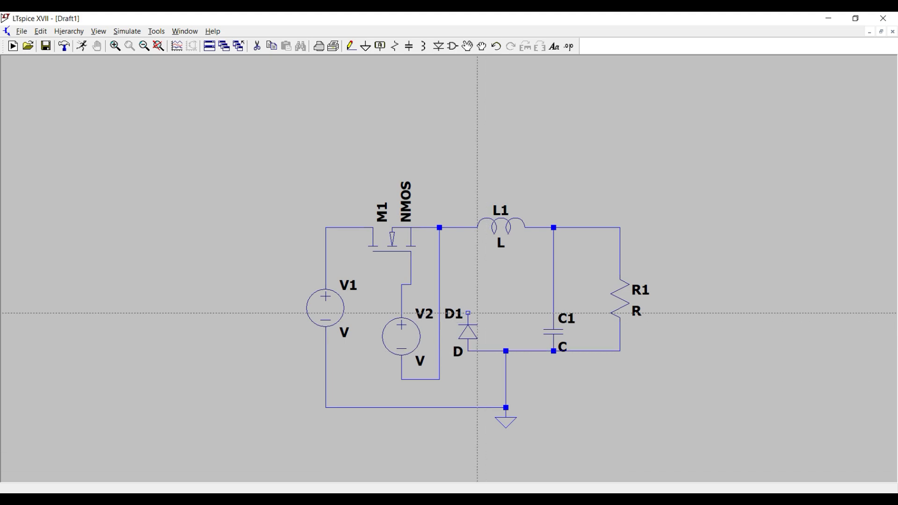
{"action": "left_click", "coordinate": [467, 313]}
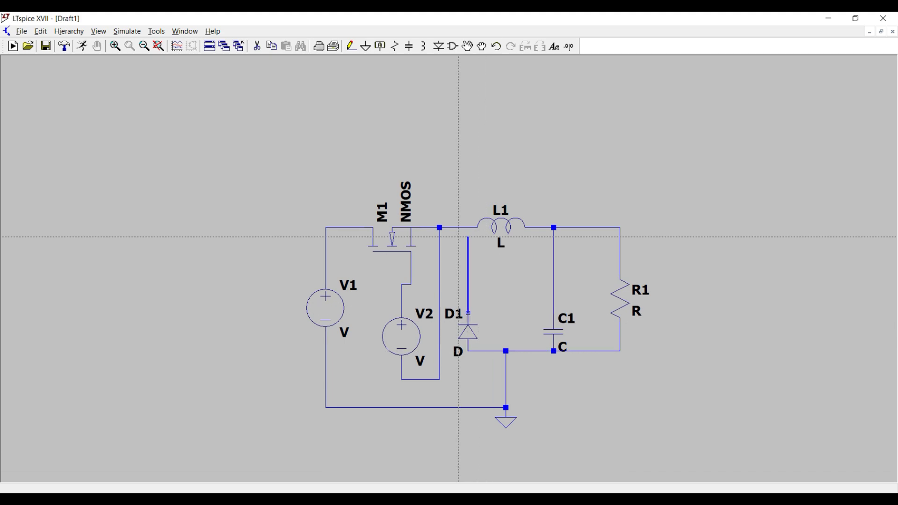
{"action": "left_click", "coordinate": [467, 227]}
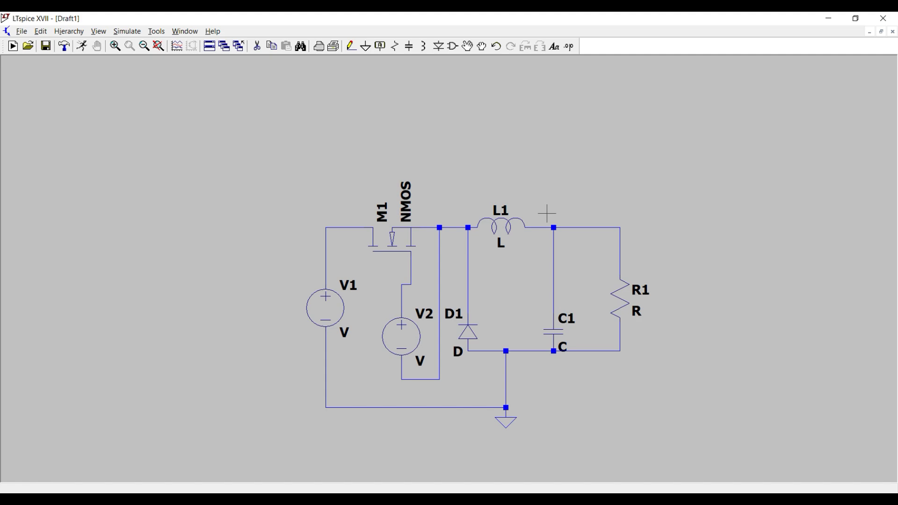
Step: Add the comment text "Vout" to the schematic, above the output line's corner over resistor R1
{"action": "left_click", "coordinate": [555, 47]}
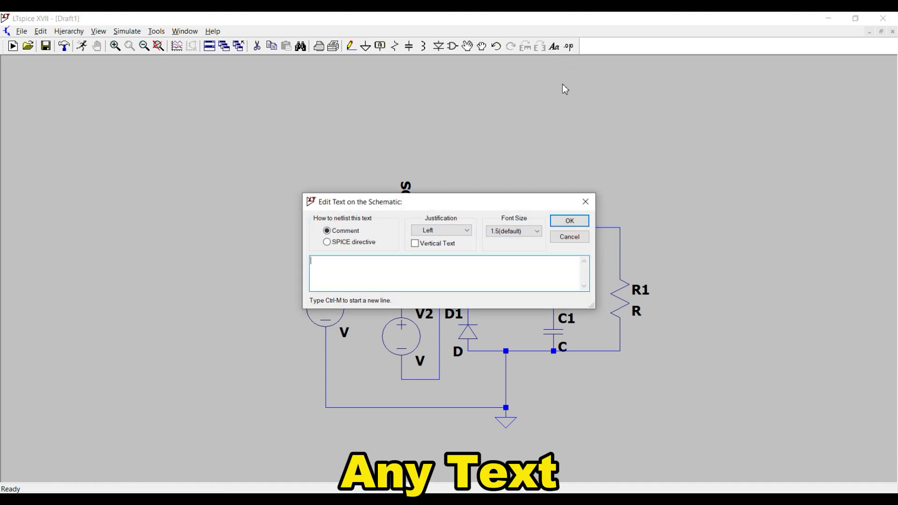
{"action": "type", "text": "Vout"}
{"action": "left_click", "coordinate": [569, 221]}
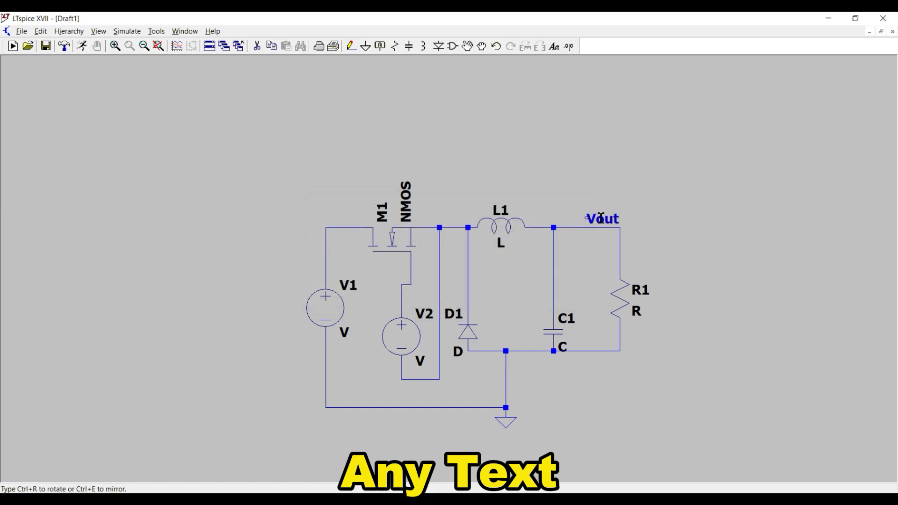
{"action": "left_click", "coordinate": [624, 218]}
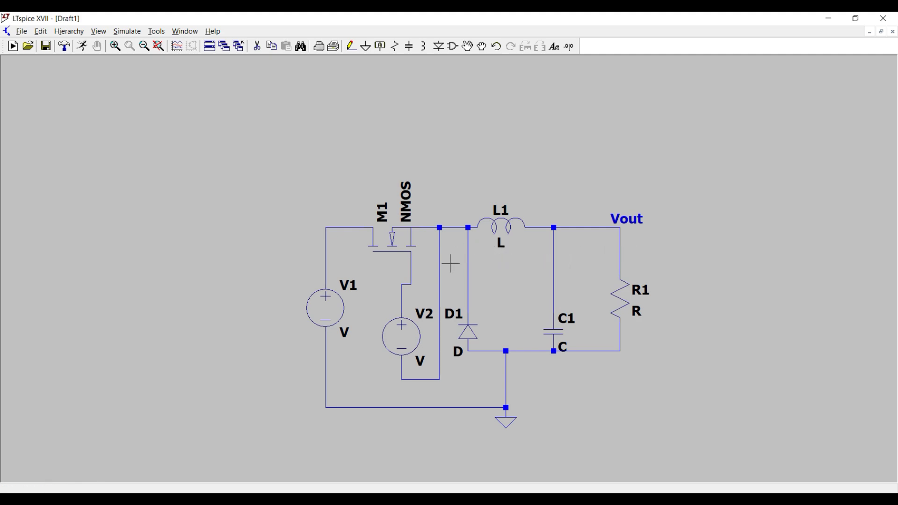
Step: Switch to the PowerPoint presentation with the buck converter slides
{"action": "key", "text": "alt+Tab"}
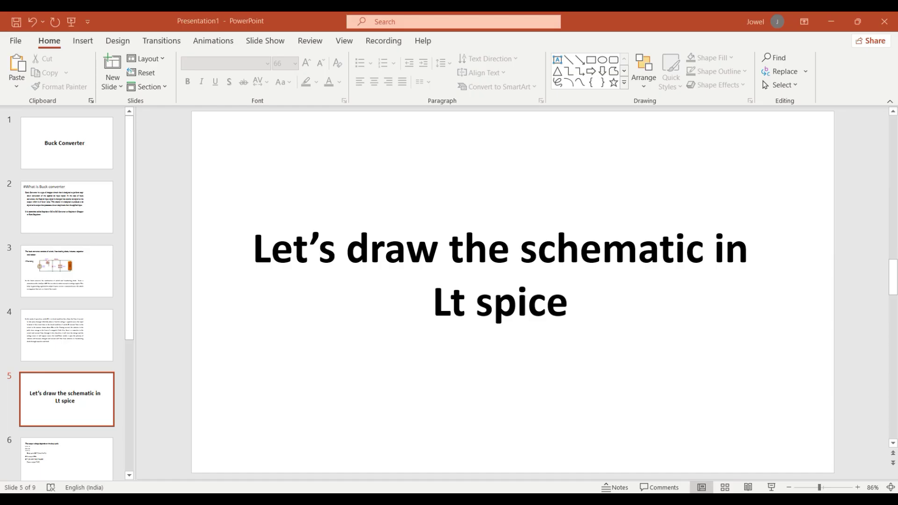
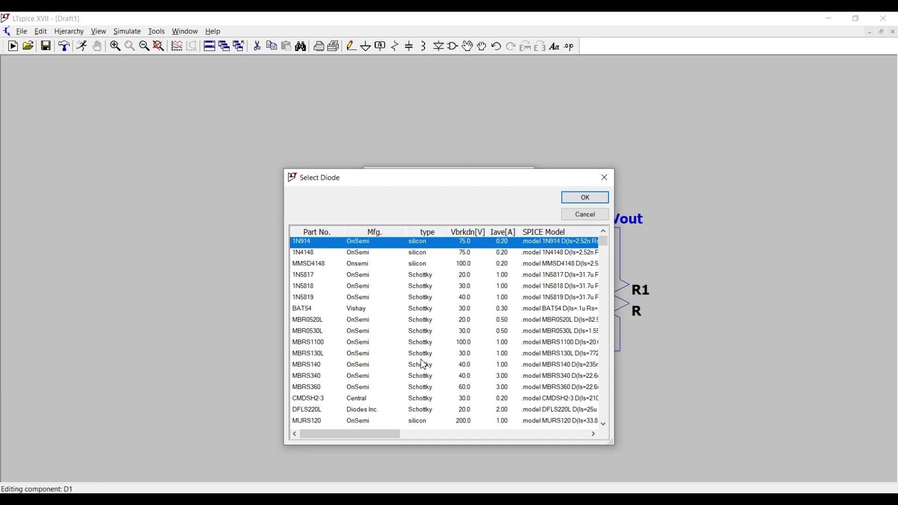
Step: Browse the diode list and assign the OnSemi silicon diode MURS320 to D1
{"action": "scroll", "coordinate": [425, 369], "scroll_direction": "down", "scroll_amount": 1}
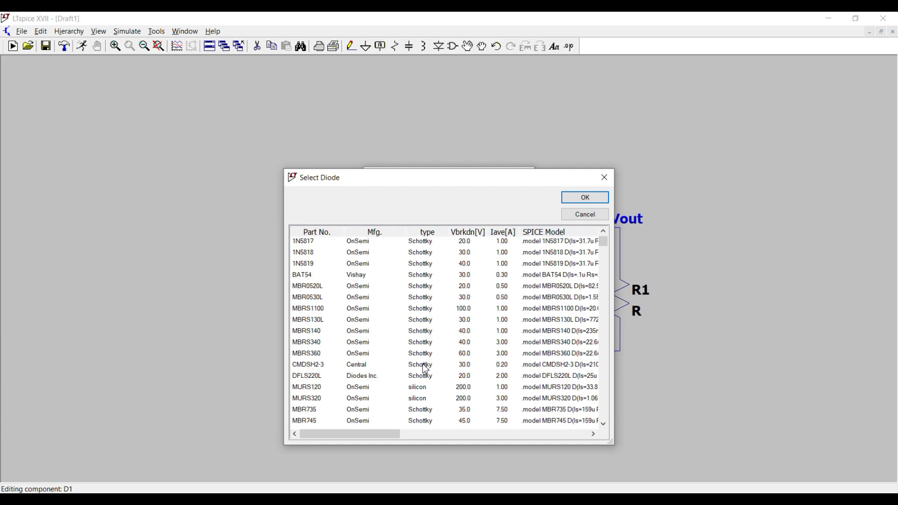
{"action": "scroll", "coordinate": [425, 369], "scroll_direction": "down", "scroll_amount": 1}
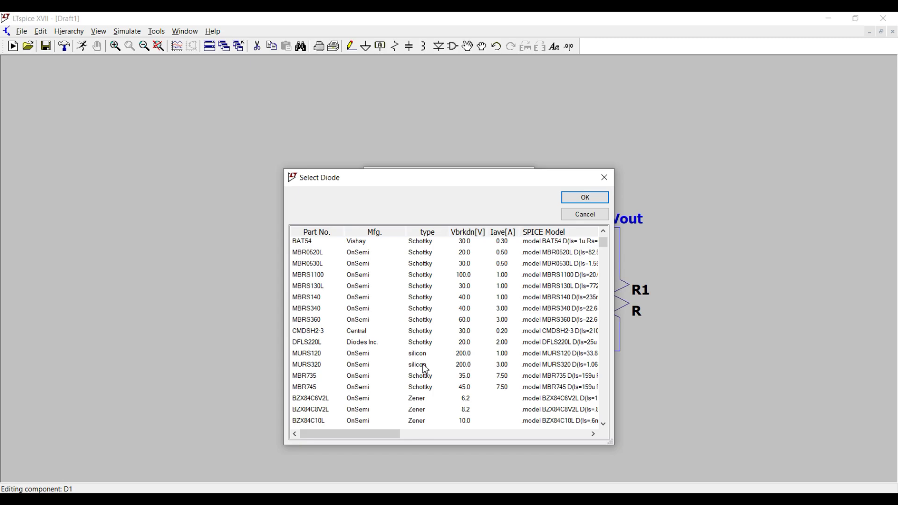
{"action": "scroll", "coordinate": [424, 369], "scroll_direction": "up", "scroll_amount": 2}
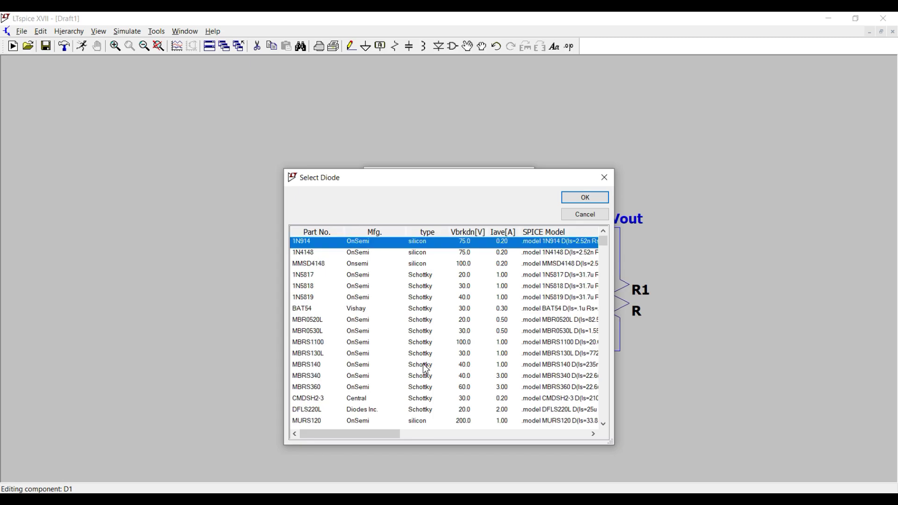
{"action": "scroll", "coordinate": [425, 369], "scroll_direction": "down", "scroll_amount": 1}
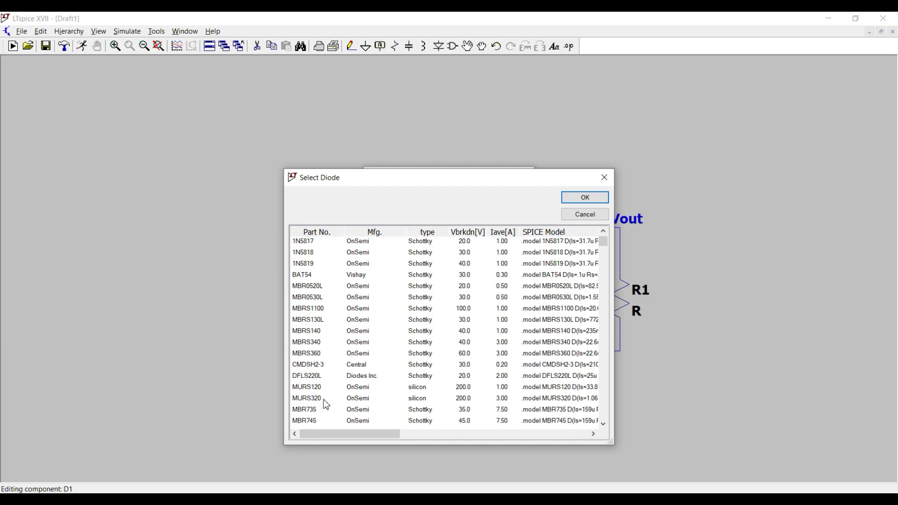
{"action": "left_click", "coordinate": [328, 400]}
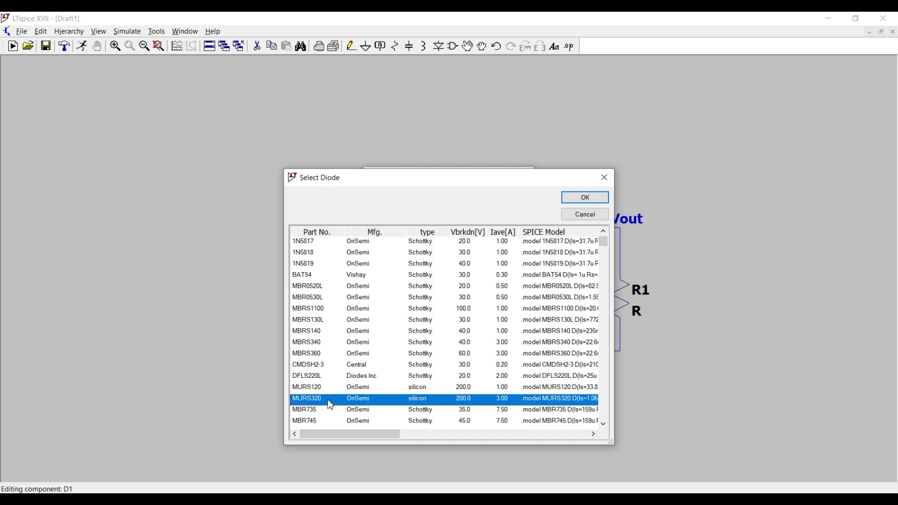
{"action": "left_click", "coordinate": [583, 198]}
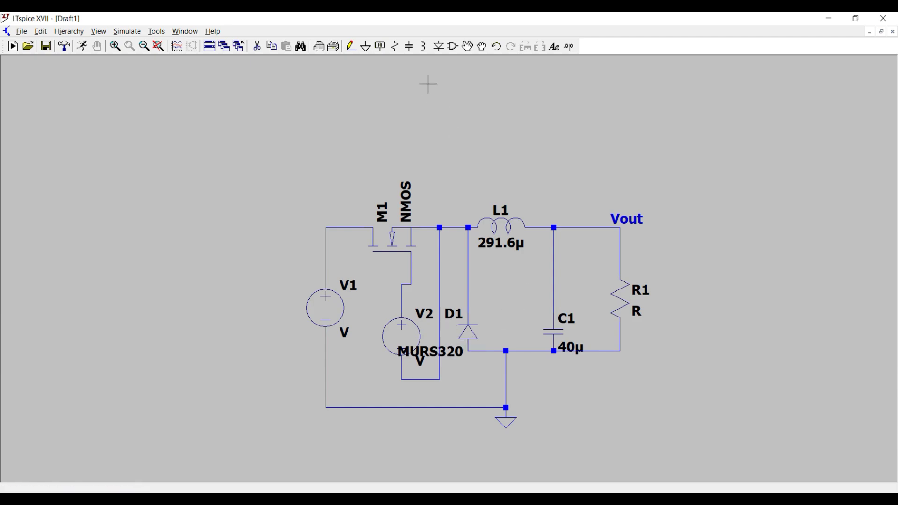
Step: Move the MURS320 value label off voltage source V2 to just beneath diode D1
{"action": "left_click", "coordinate": [467, 46]}
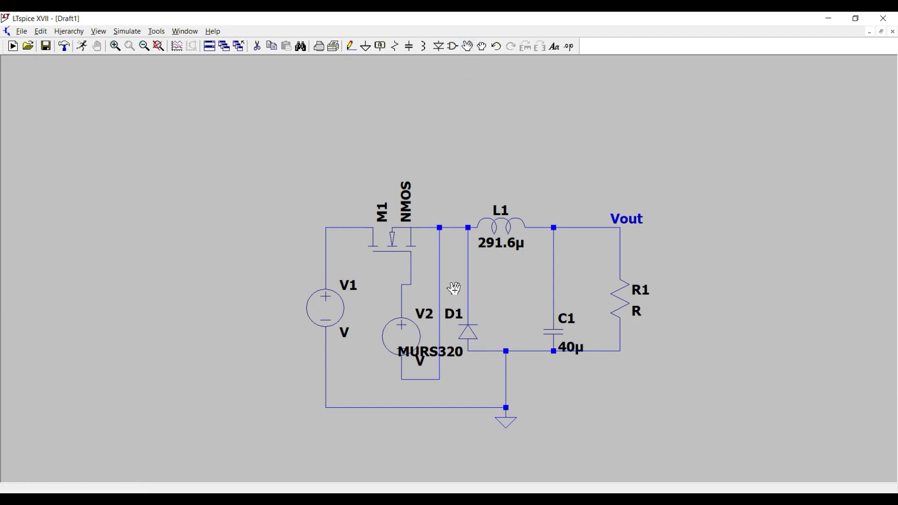
{"action": "left_click", "coordinate": [453, 354]}
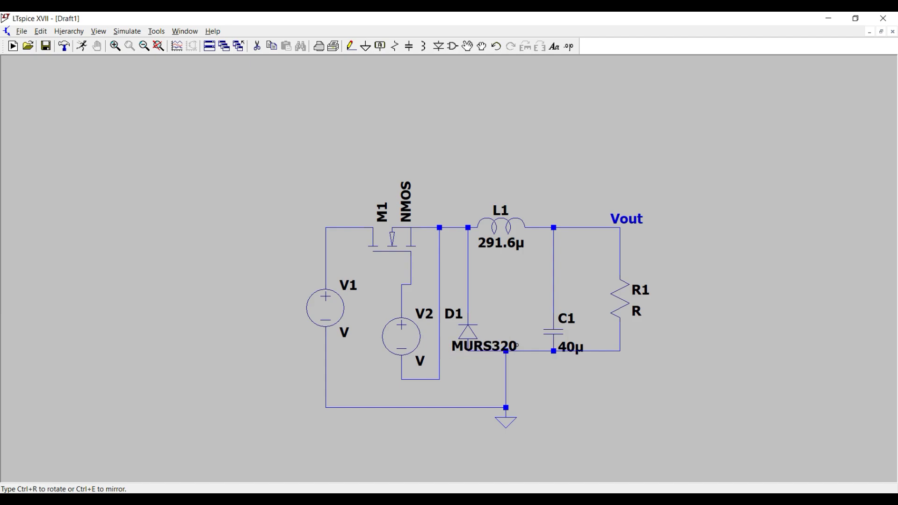
{"action": "left_click", "coordinate": [503, 351]}
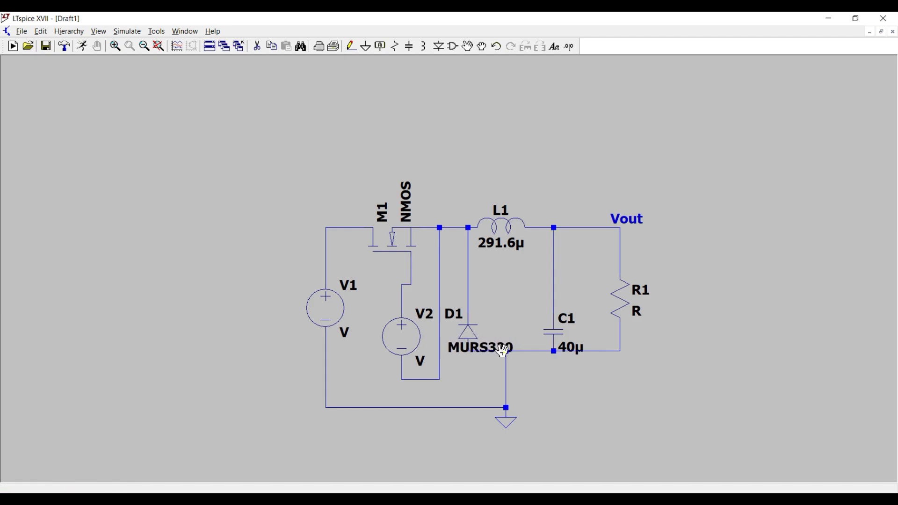
{"action": "key", "text": "Escape"}
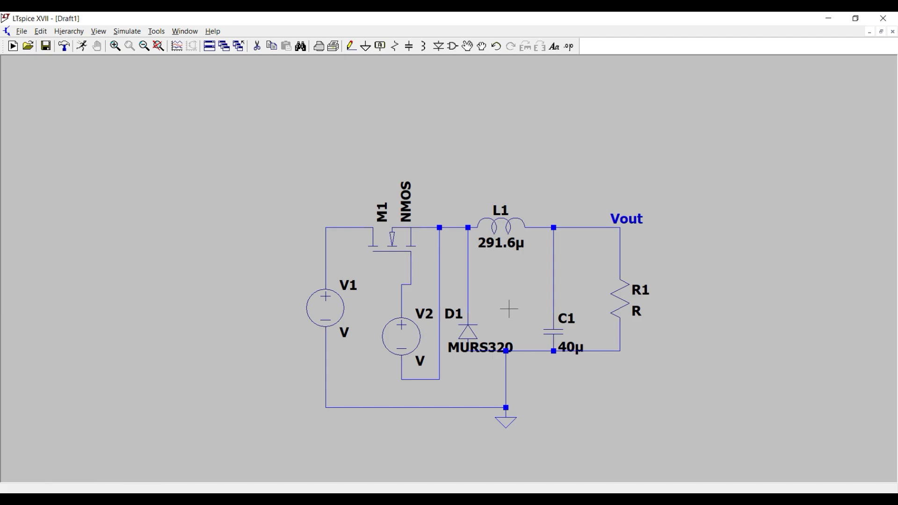
Step: Set the DC value of the input voltage source V1 to 12 V
{"action": "right_click", "coordinate": [334, 308]}
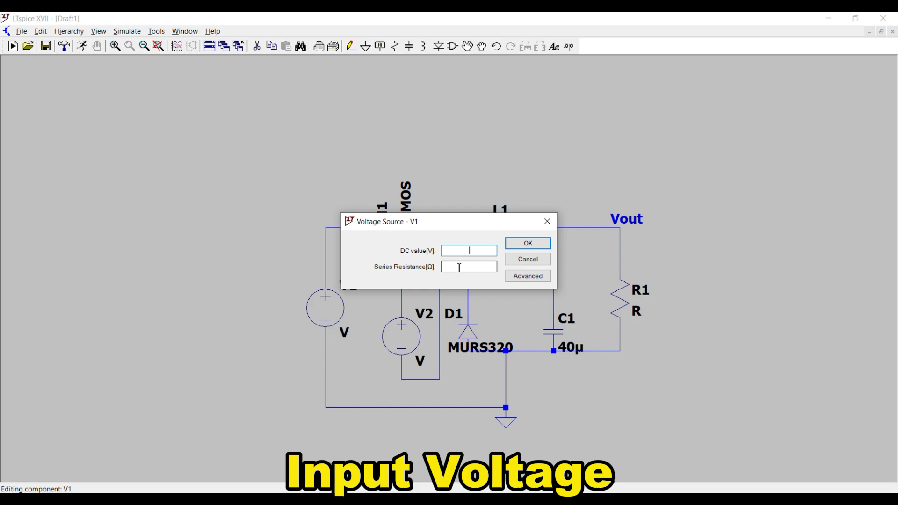
{"action": "type", "text": "12"}
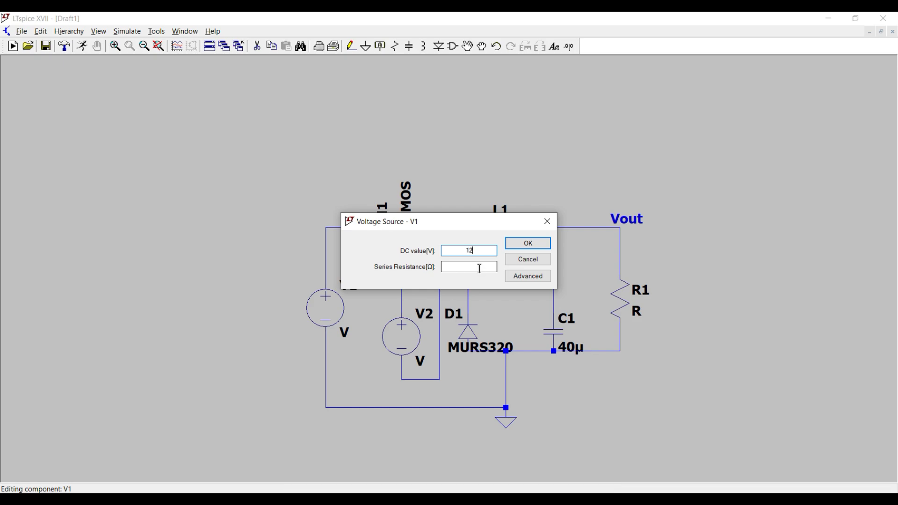
{"action": "left_click", "coordinate": [525, 247]}
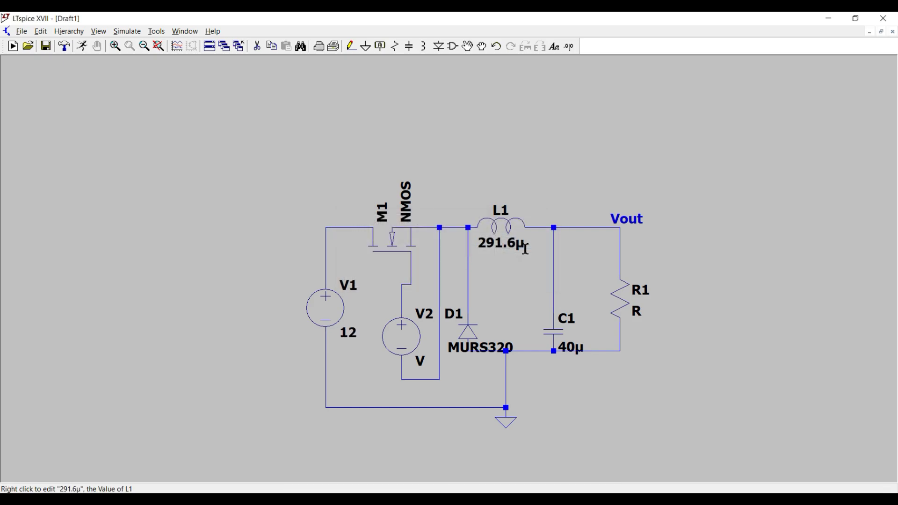
Step: Assign the Alpha & Omega N-channel model AO6408 to MOSFET M1
{"action": "right_click", "coordinate": [404, 234]}
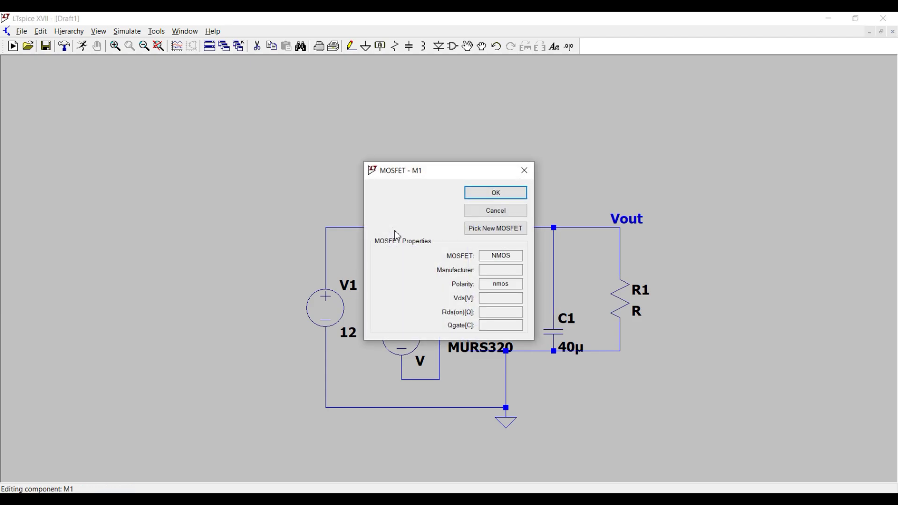
{"action": "left_click", "coordinate": [491, 228]}
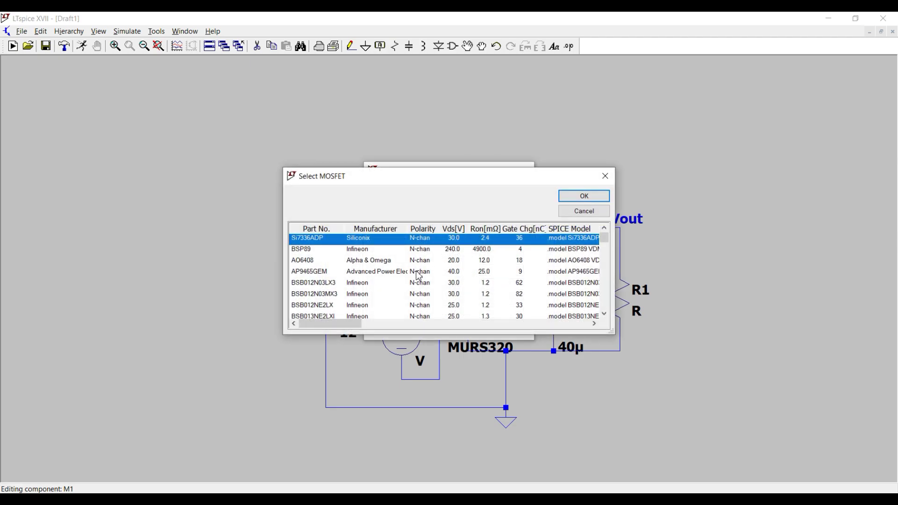
{"action": "left_click", "coordinate": [342, 261]}
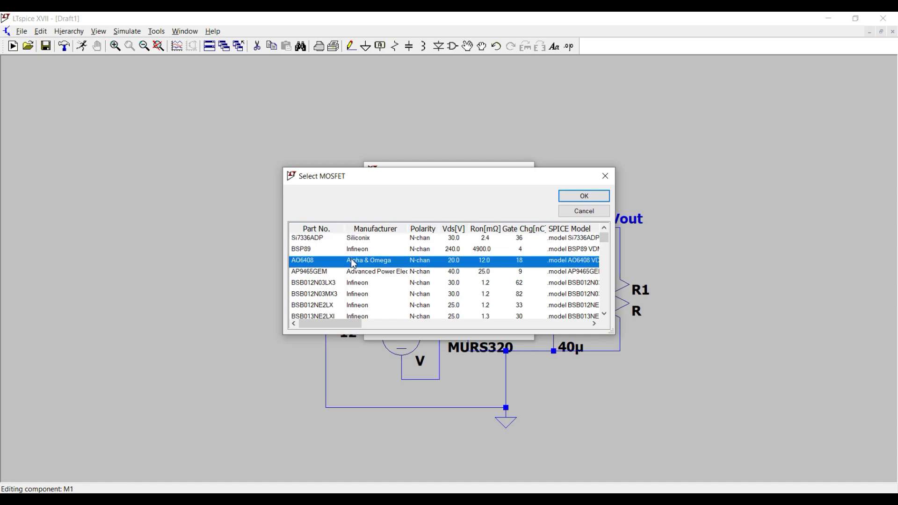
{"action": "left_click", "coordinate": [584, 196]}
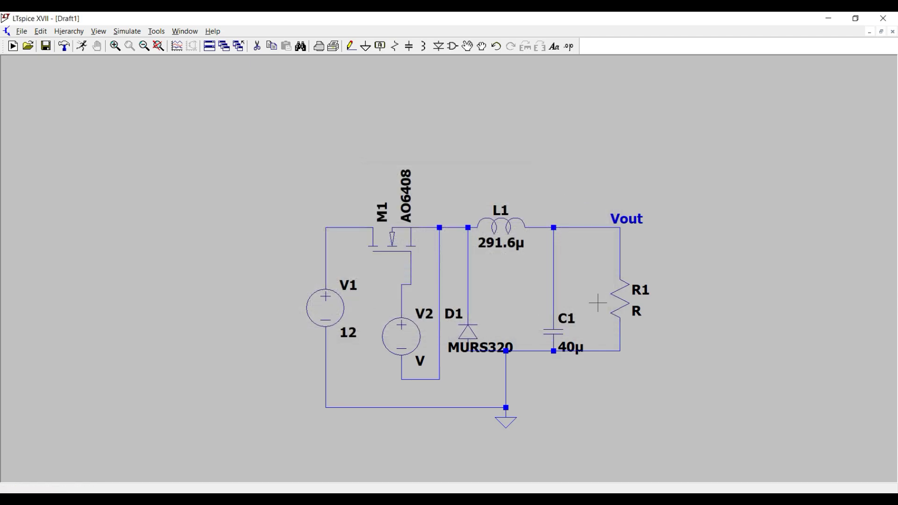
Step: Make voltage source V2 a PULSE source with Vinitial 0 V and Von 12 V
{"action": "right_click", "coordinate": [406, 340]}
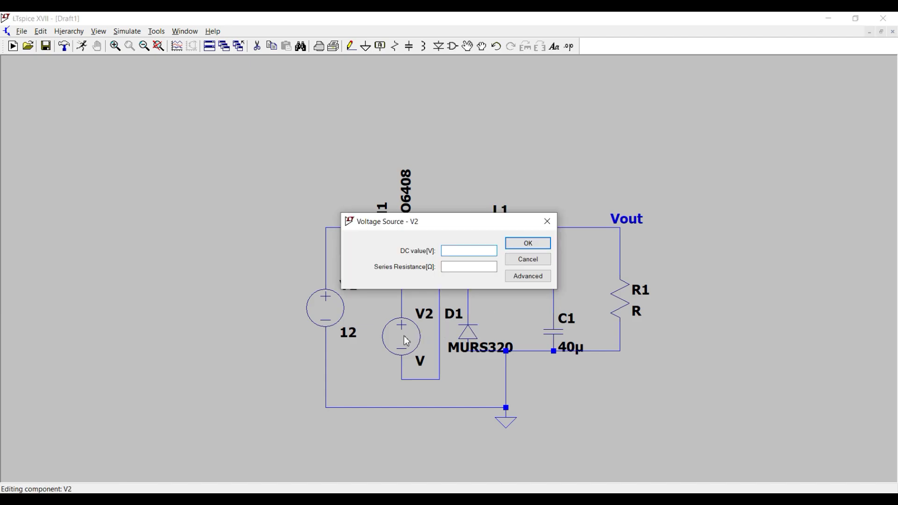
{"action": "left_click", "coordinate": [524, 277]}
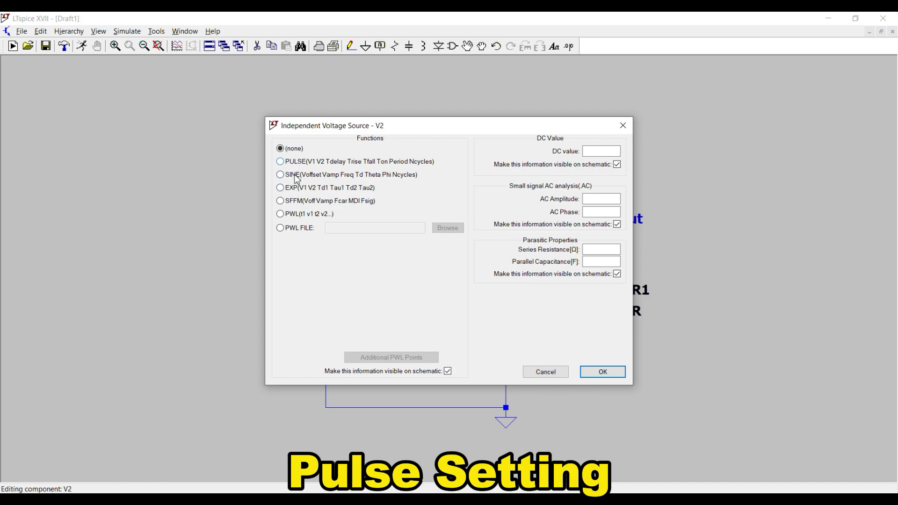
{"action": "left_click", "coordinate": [280, 162]}
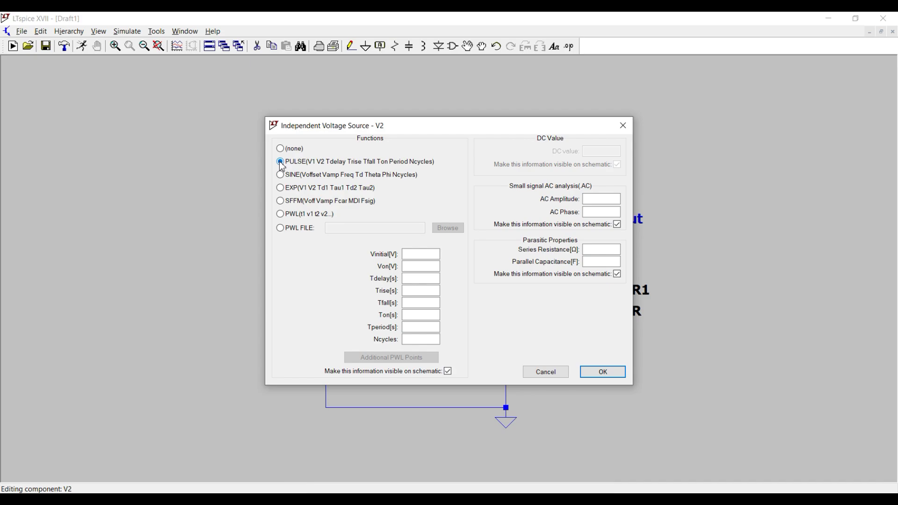
{"action": "left_click", "coordinate": [412, 255]}
{"action": "type", "text": "0"}
{"action": "left_click", "coordinate": [420, 265]}
{"action": "type", "text": "12"}
Step: Set V2's pulse timing to Tdelay 0, Trise 1n and Tfall 1n
{"action": "key", "text": "Tab"}
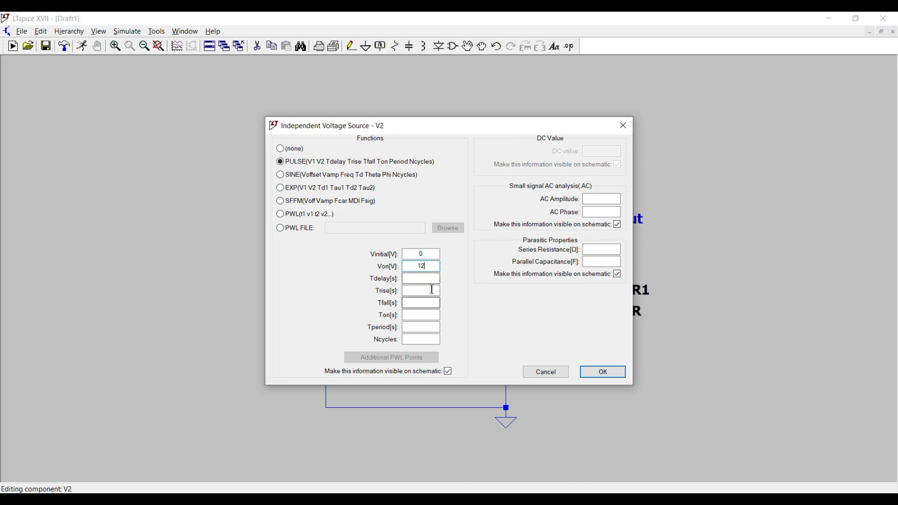
{"action": "type", "text": "0"}
{"action": "key", "text": "Tab"}
{"action": "type", "text": "1"}
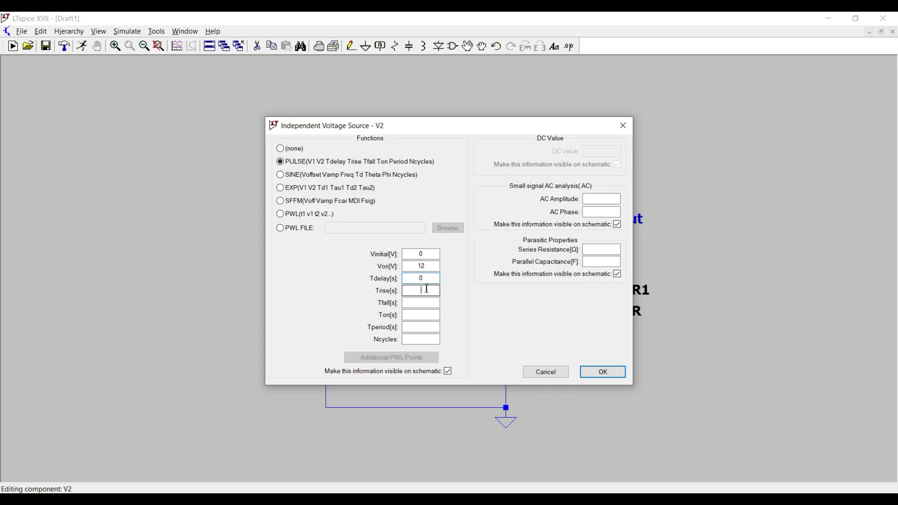
{"action": "type", "text": "n"}
{"action": "left_click", "coordinate": [429, 301]}
{"action": "type", "text": "1n"}
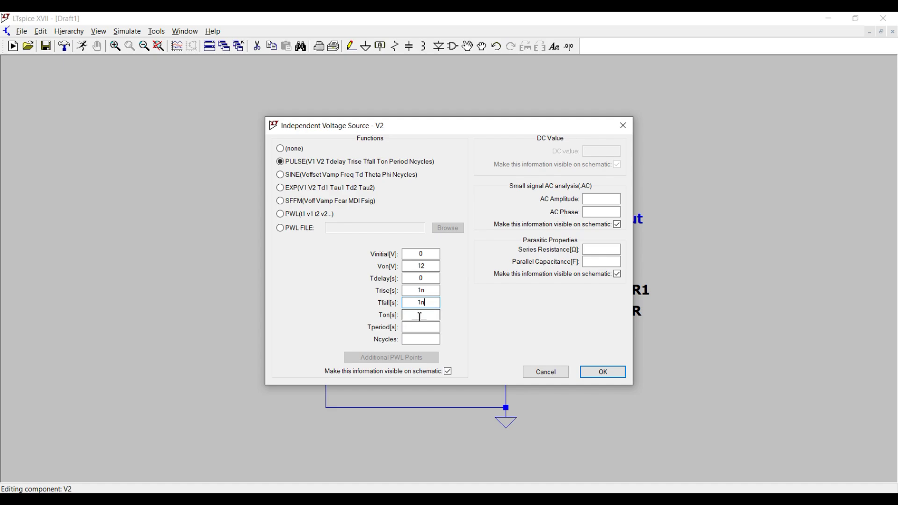
Step: Switch to the PowerPoint presentation and show the Inductor Sizing slide to consult the switching frequency and time period
{"action": "key", "text": "alt+Tab"}
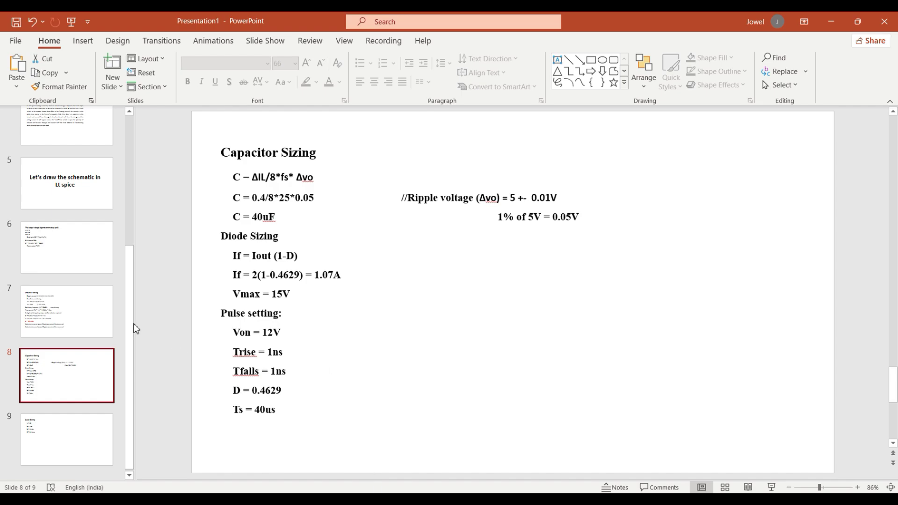
{"action": "left_click", "coordinate": [92, 316]}
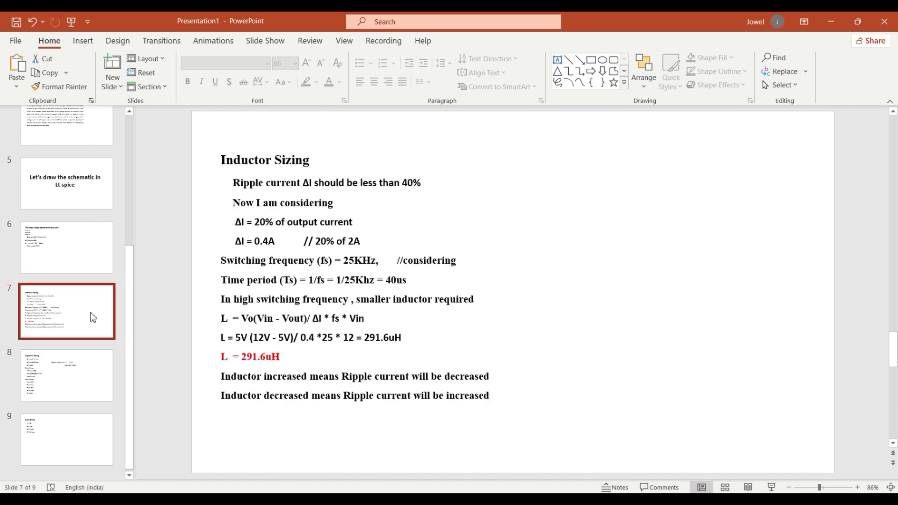
Step: Consult slide 6 of the presentation, then in LTspice set V2's Ton to {0.4629*40u} and Tperiod to 40u and apply the PULSE settings
{"action": "left_click", "coordinate": [78, 257]}
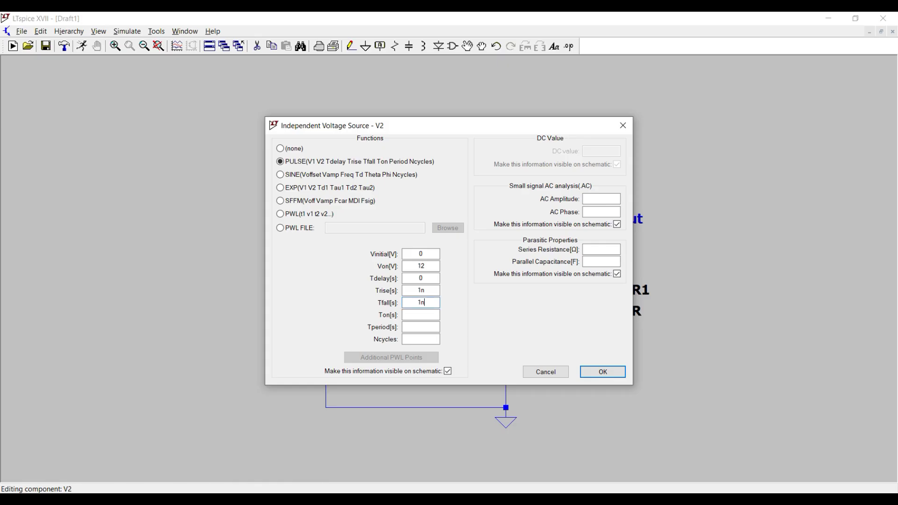
{"action": "left_click", "coordinate": [421, 315]}
{"action": "type", "text": "("}
{"action": "type", "text": "0.462"}
{"action": "type", "text": "9"}
{"action": "type", "text": "*"}
{"action": "type", "text": "40u"}
{"action": "type", "text": "}"}
{"action": "left_click", "coordinate": [421, 327]}
{"action": "type", "text": "40u"}
{"action": "left_click", "coordinate": [599, 372]}
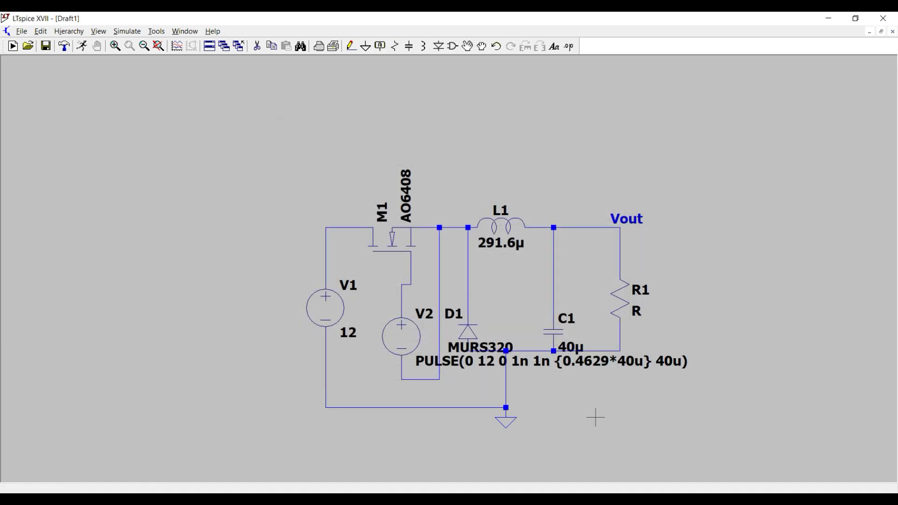
Step: Move V2's PULSE value text down to just below the source, clear of the diode and capacitor labels
{"action": "left_click", "coordinate": [468, 47]}
{"action": "left_click", "coordinate": [477, 364]}
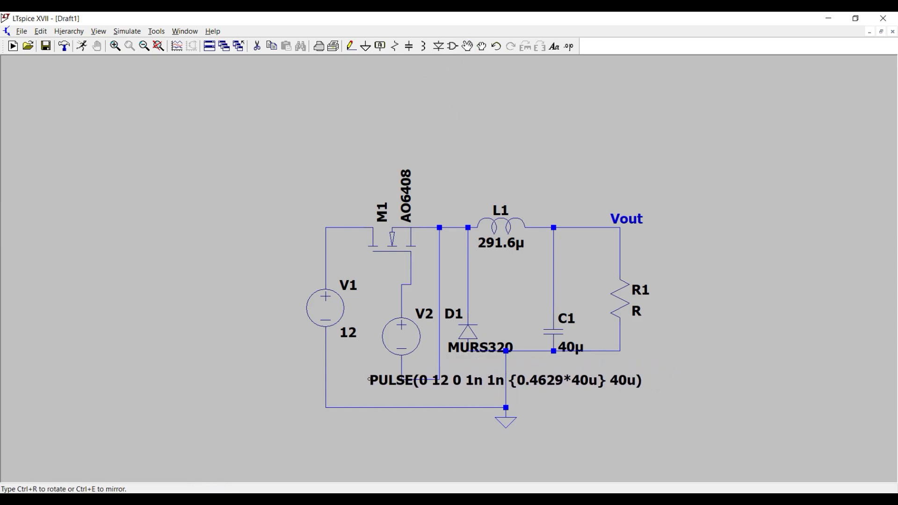
{"action": "left_click", "coordinate": [364, 376]}
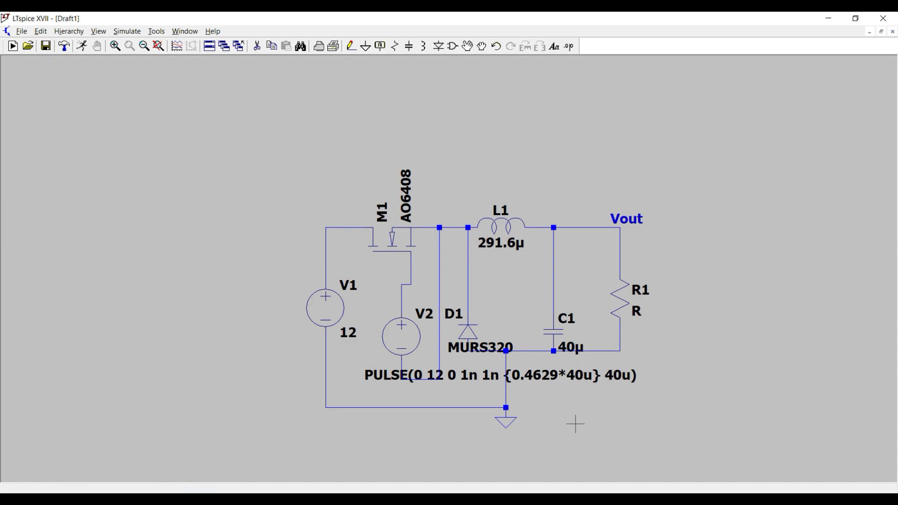
Step: Configure a transient simulation with a stop time of 2m
{"action": "left_click", "coordinate": [82, 48]}
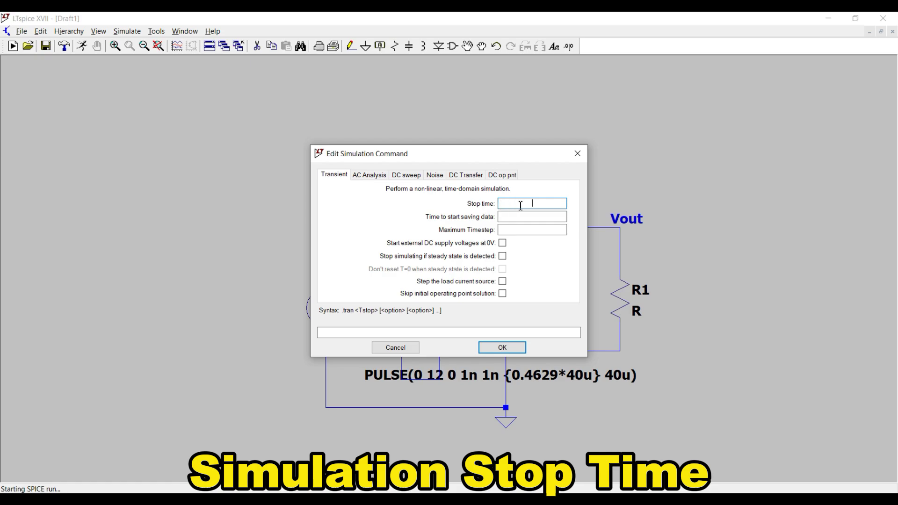
{"action": "type", "text": "2m"}
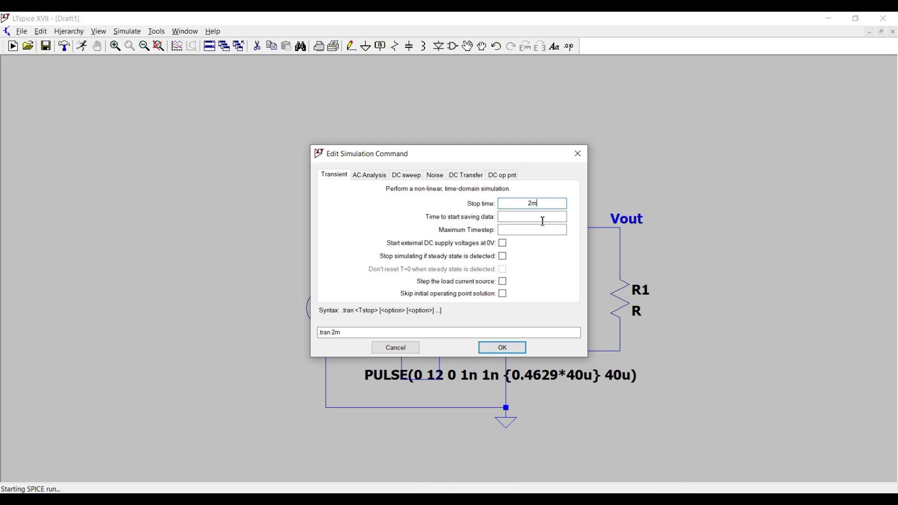
{"action": "left_click", "coordinate": [505, 348]}
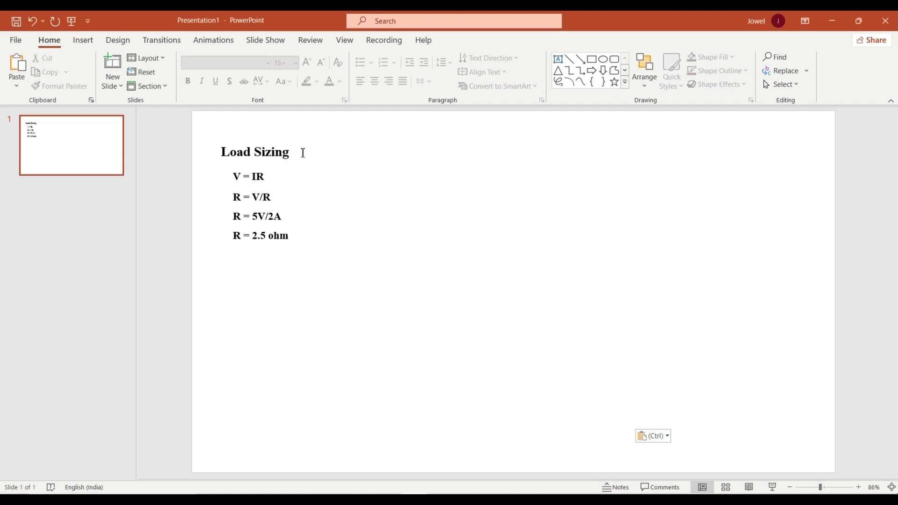
Step: In the PowerPoint presentation, add "// Resistor" after the Load Sizing heading
{"action": "left_click", "coordinate": [297, 155]}
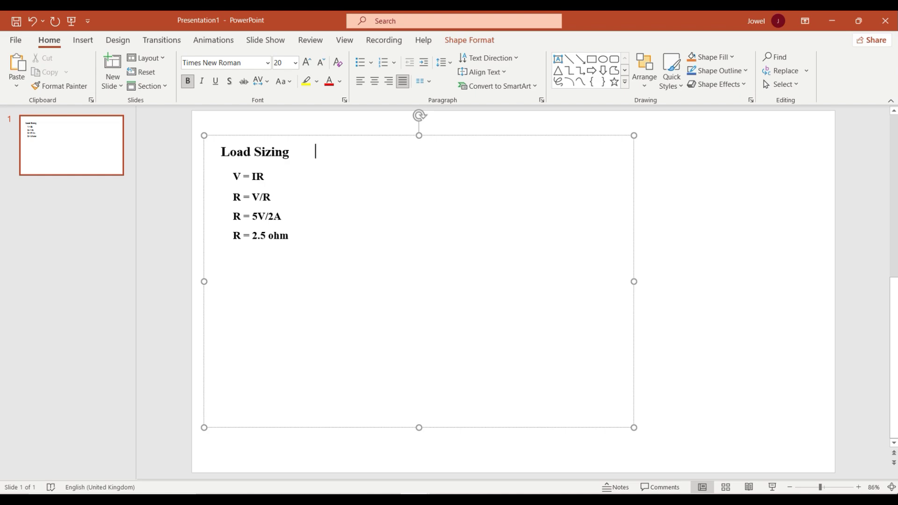
{"action": "type", "text": "// Resistor"}
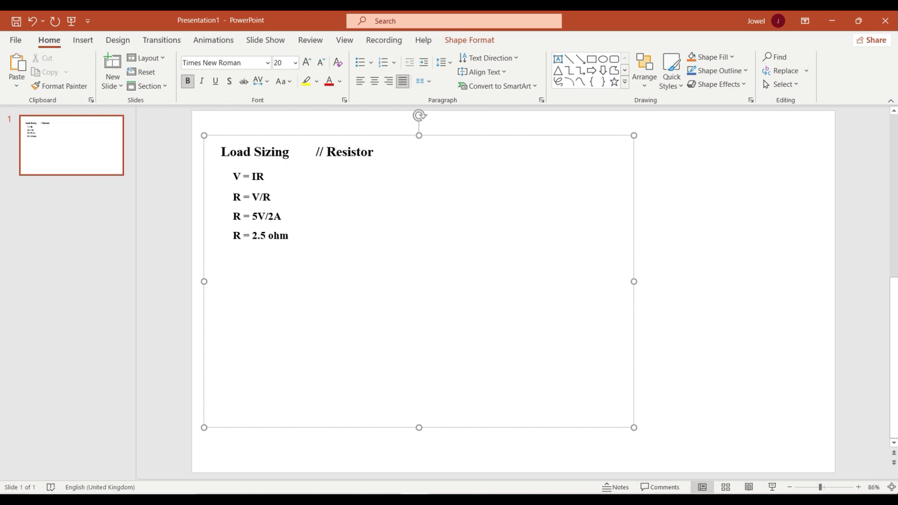
{"action": "left_click", "coordinate": [247, 446]}
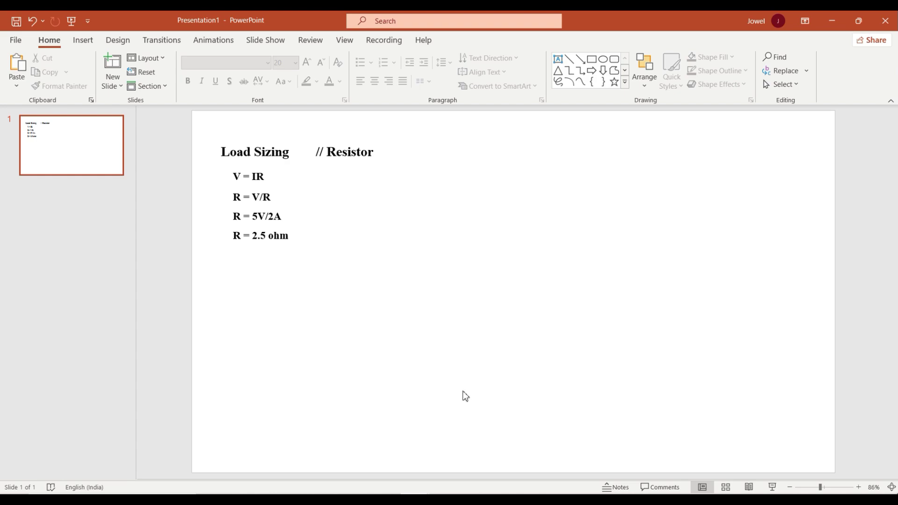
Step: Switch back to LTspice and run the transient simulation of the buck converter
{"action": "key", "text": "alt+Tab"}
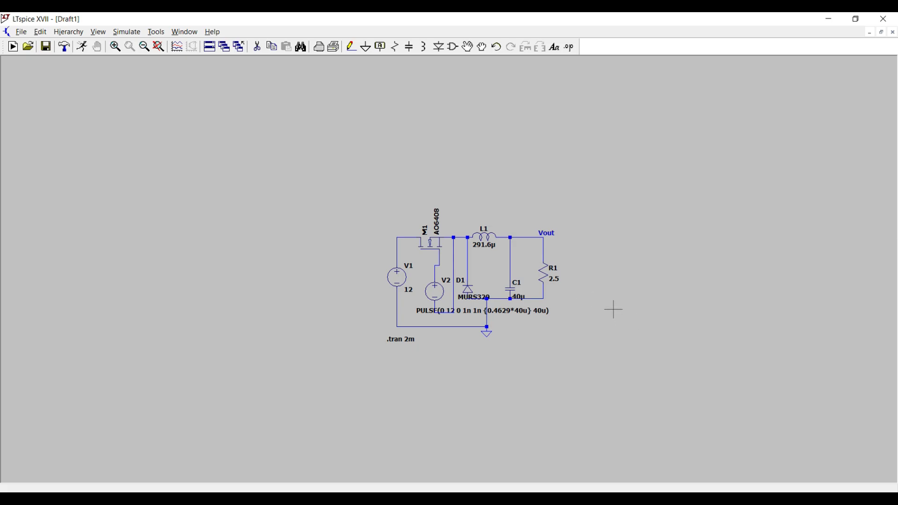
{"action": "scroll", "coordinate": [589, 294], "scroll_direction": "up", "scroll_amount": 3}
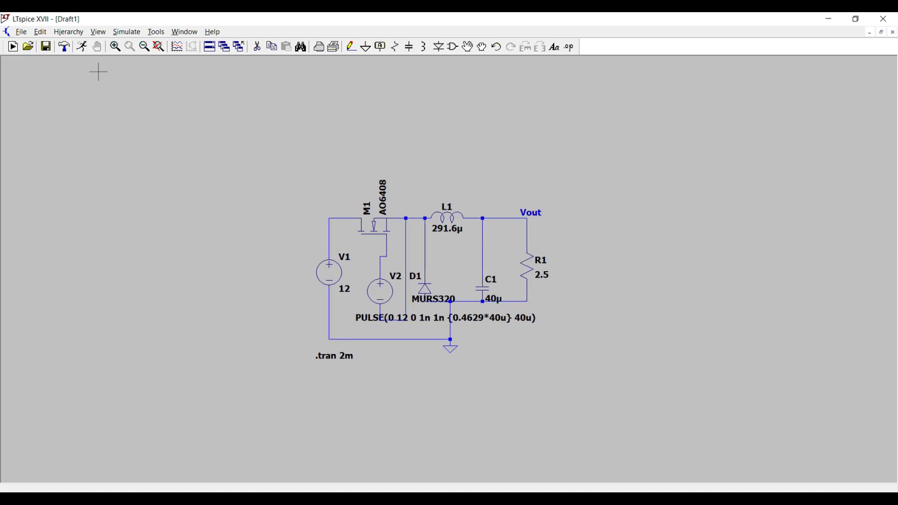
{"action": "left_click", "coordinate": [84, 52]}
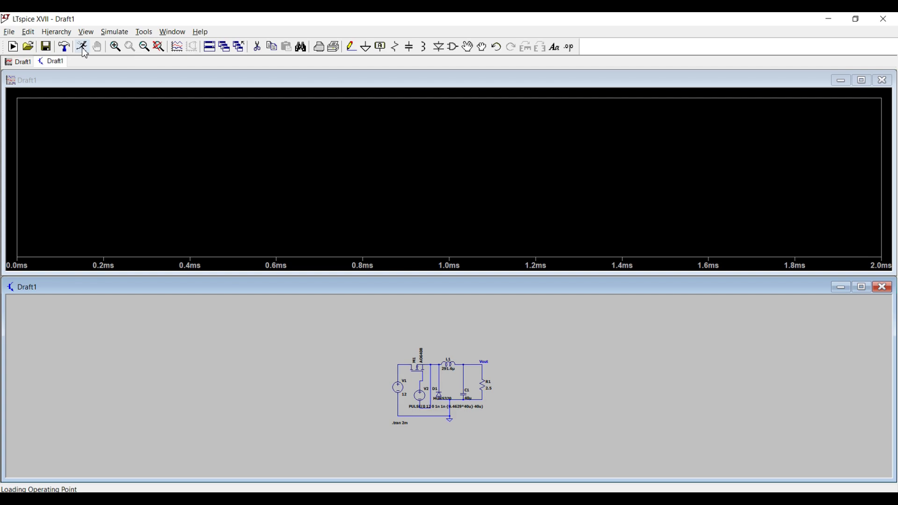
{"action": "scroll", "coordinate": [423, 385], "scroll_direction": "down", "scroll_amount": 1}
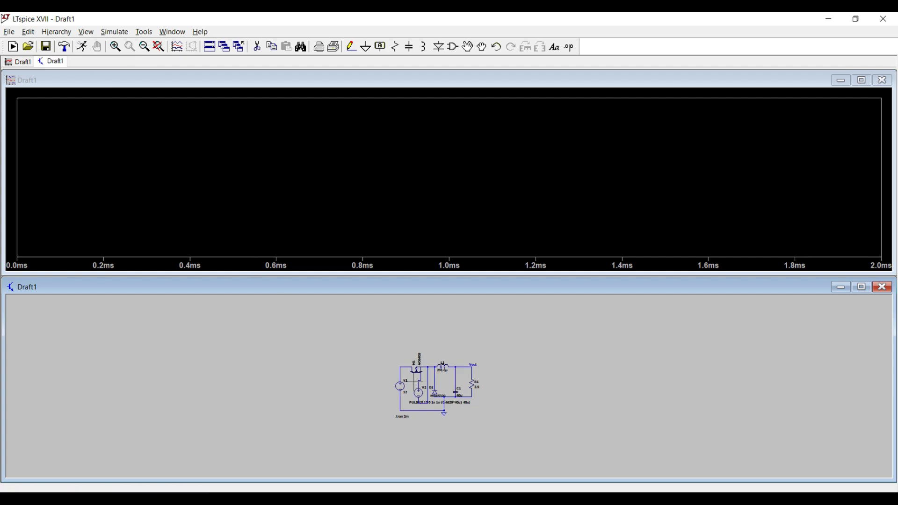
{"action": "scroll", "coordinate": [414, 386], "scroll_direction": "up", "scroll_amount": 3}
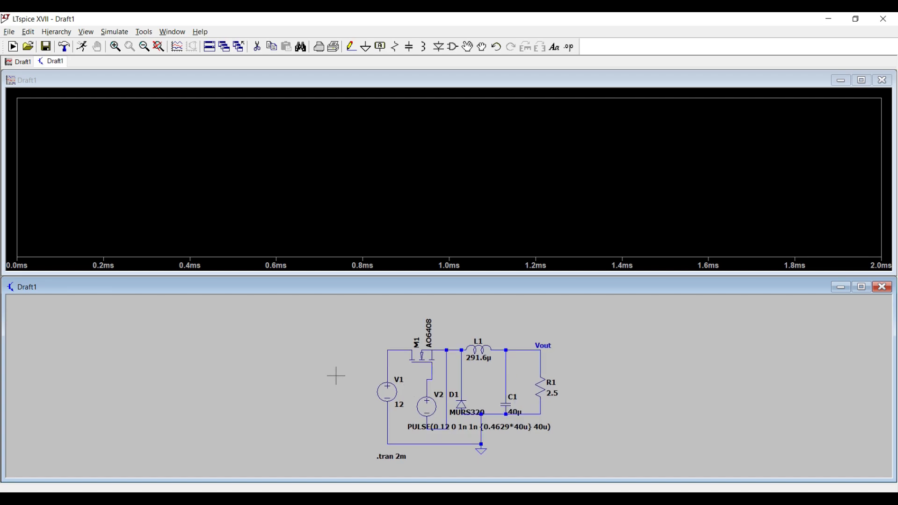
Step: Plot the input voltage at V1's positive node, the Vout voltage and the current through load resistor R1
{"action": "left_click", "coordinate": [394, 356]}
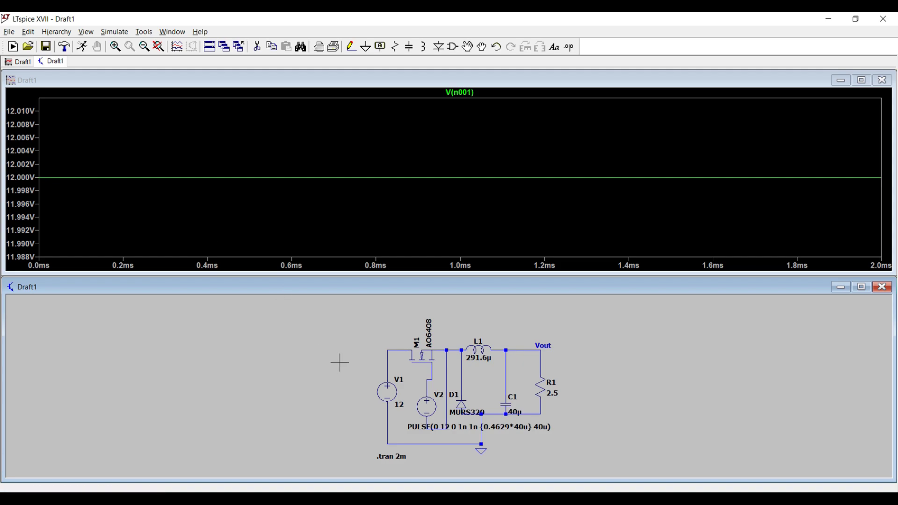
{"action": "left_click", "coordinate": [543, 356]}
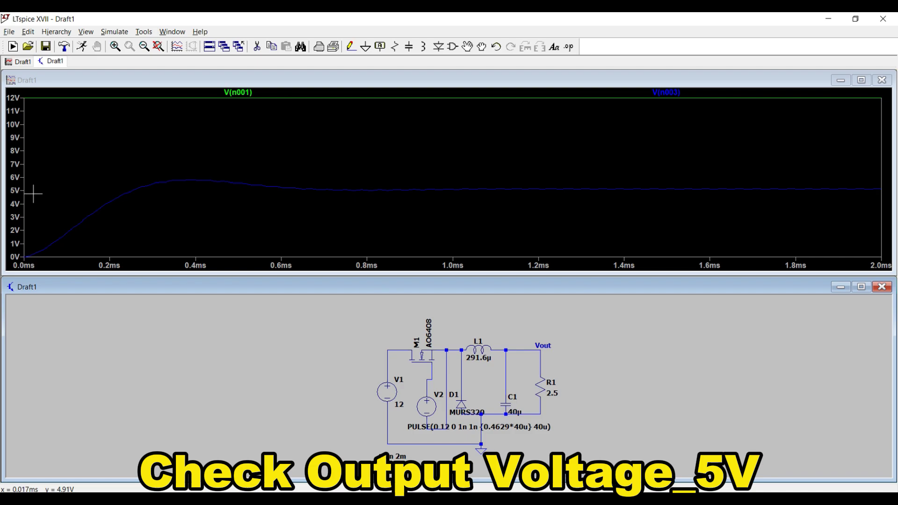
{"action": "left_click", "coordinate": [543, 384]}
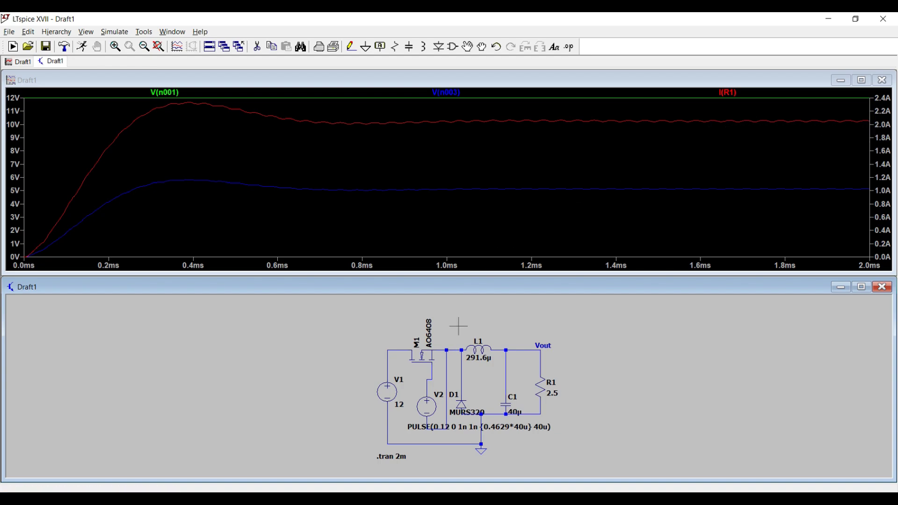
Step: Add M1's gate node voltage and the currents through inductor L1 and capacitor C1 to the plot
{"action": "left_click", "coordinate": [433, 380]}
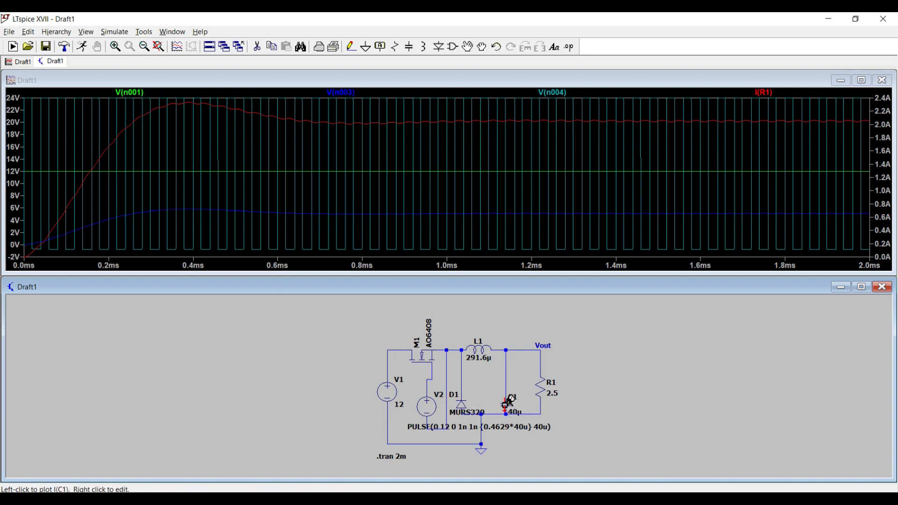
{"action": "left_click", "coordinate": [485, 347]}
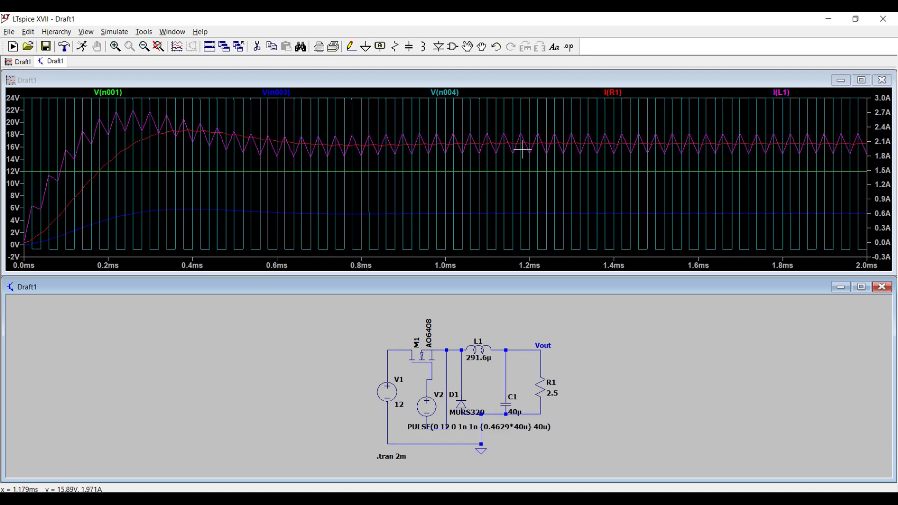
{"action": "left_click", "coordinate": [513, 402]}
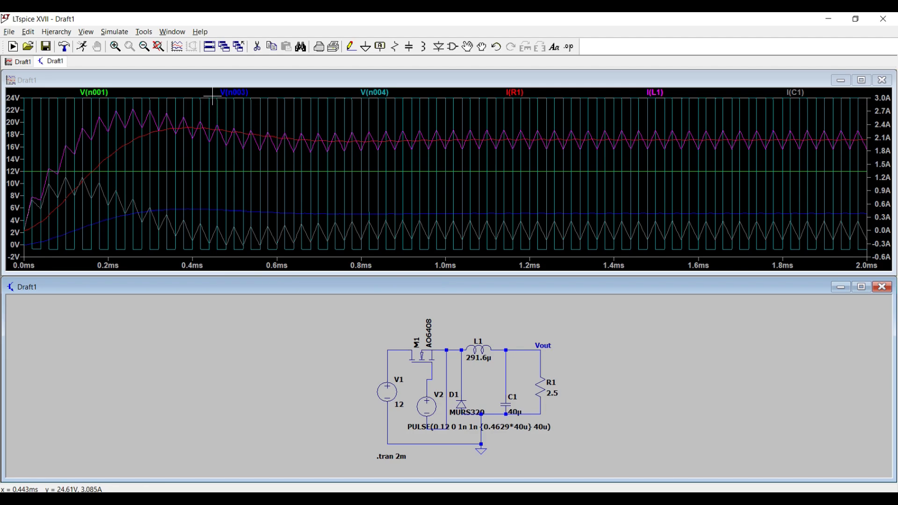
Step: Set the tick spacing of the waveform plot's voltage axis to 1 V
{"action": "left_click_drag", "start_coordinate": [211, 94], "coordinate": [578, 263]}
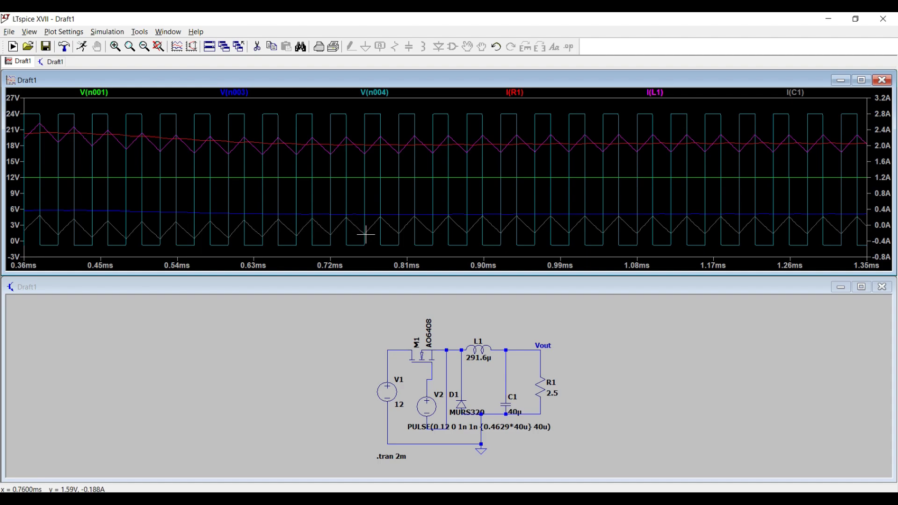
{"action": "right_click", "coordinate": [16, 161]}
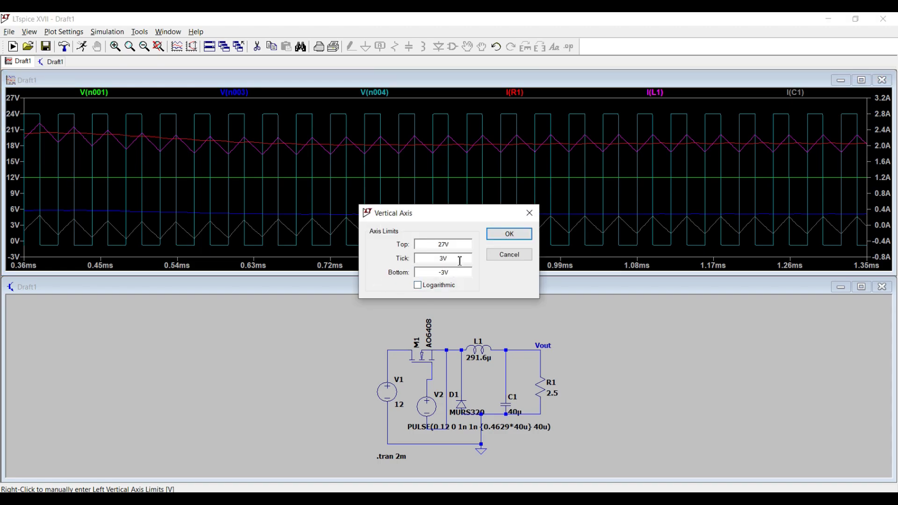
{"action": "left_click_drag", "start_coordinate": [459, 260], "coordinate": [435, 255]}
{"action": "type", "text": "2"}
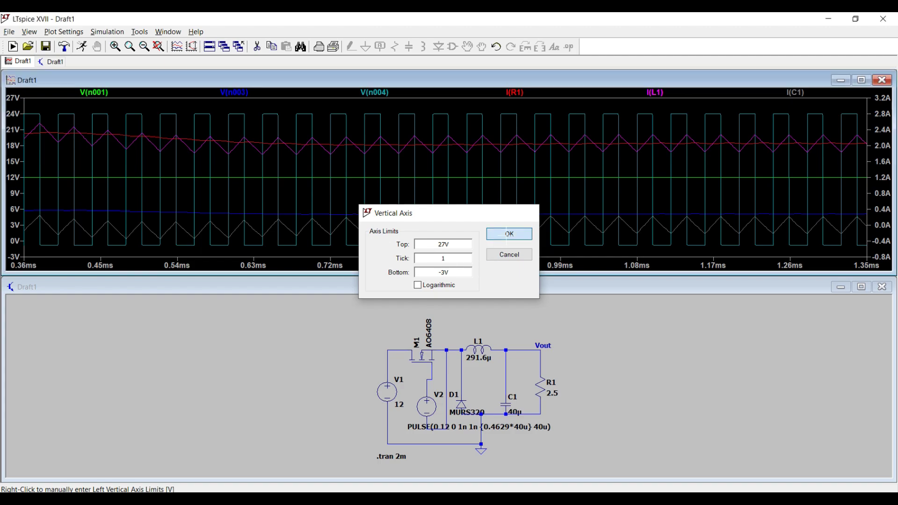
{"action": "left_click", "coordinate": [501, 234]}
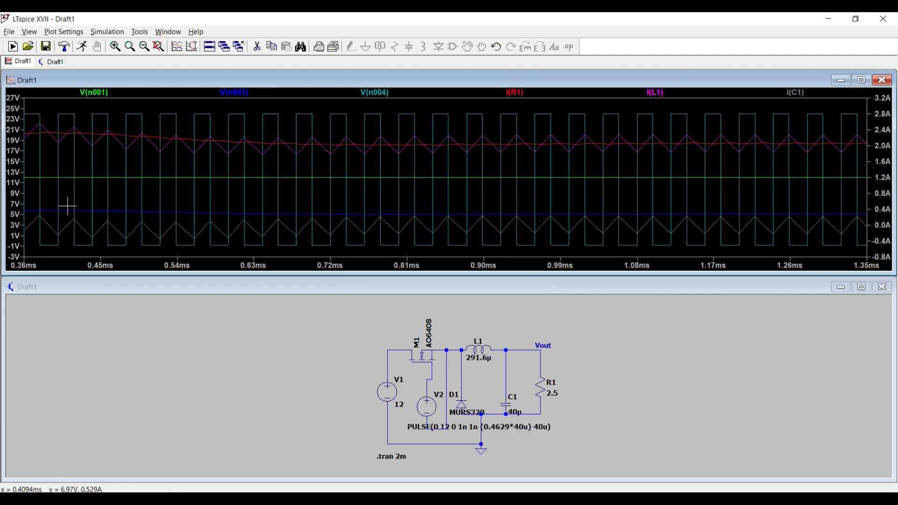
Step: Set the lower limit of the waveform plot's voltage axis to 0 V
{"action": "right_click", "coordinate": [19, 194]}
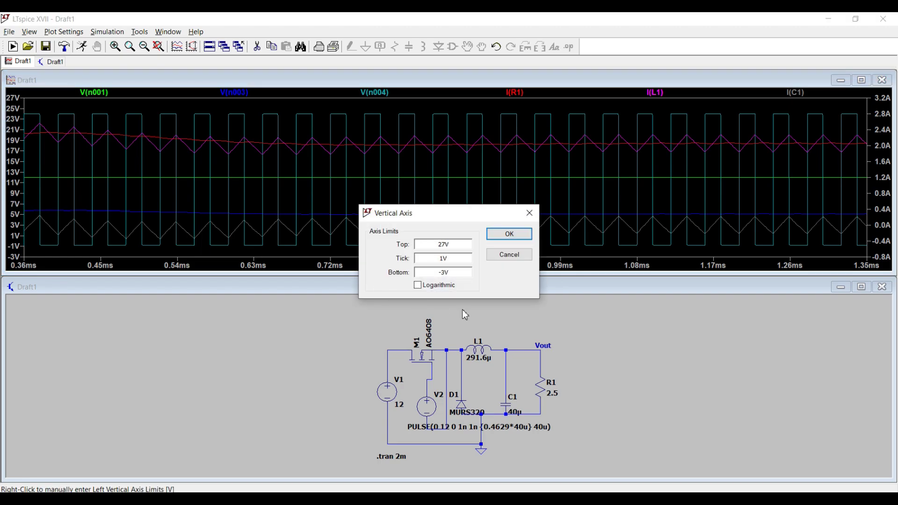
{"action": "left_click_drag", "start_coordinate": [456, 272], "coordinate": [426, 268]}
{"action": "type", "text": "0"}
{"action": "left_click", "coordinate": [519, 239]}
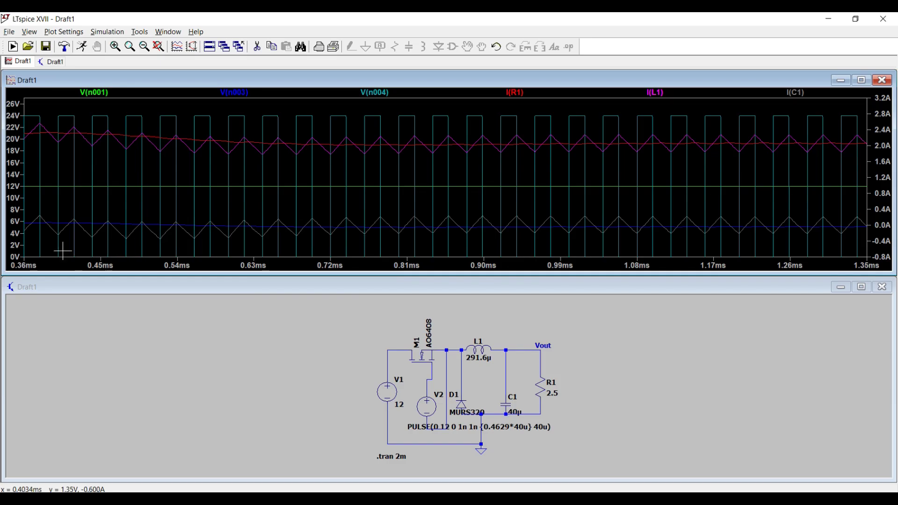